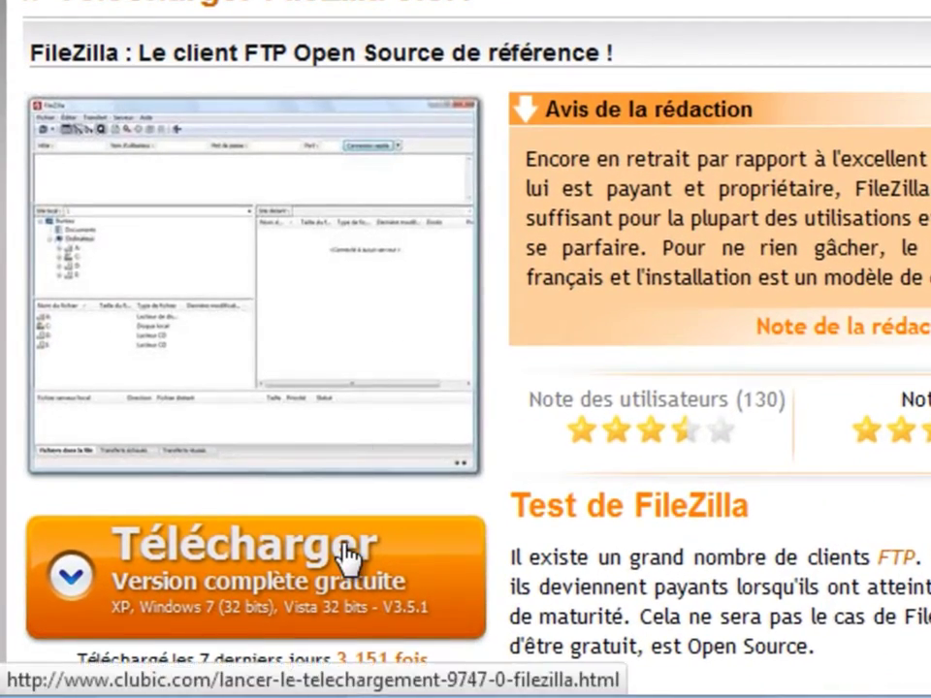
Launch the FileZilla 3.5.1 French installer download from its Clubic page.
{"action": "left_click", "coordinate": [304, 564]}
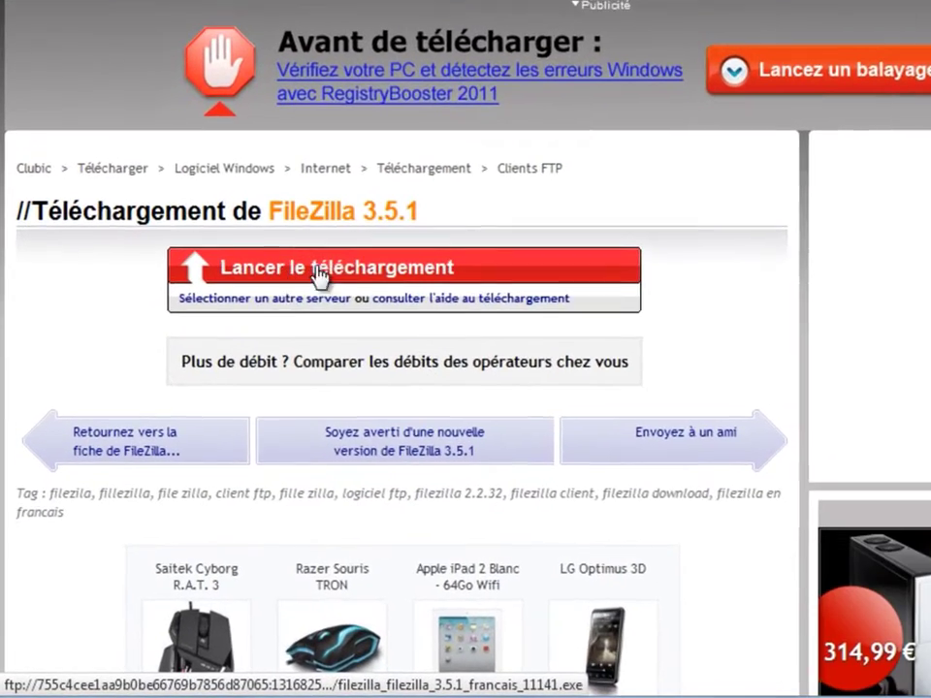
{"action": "left_click", "coordinate": [263, 333]}
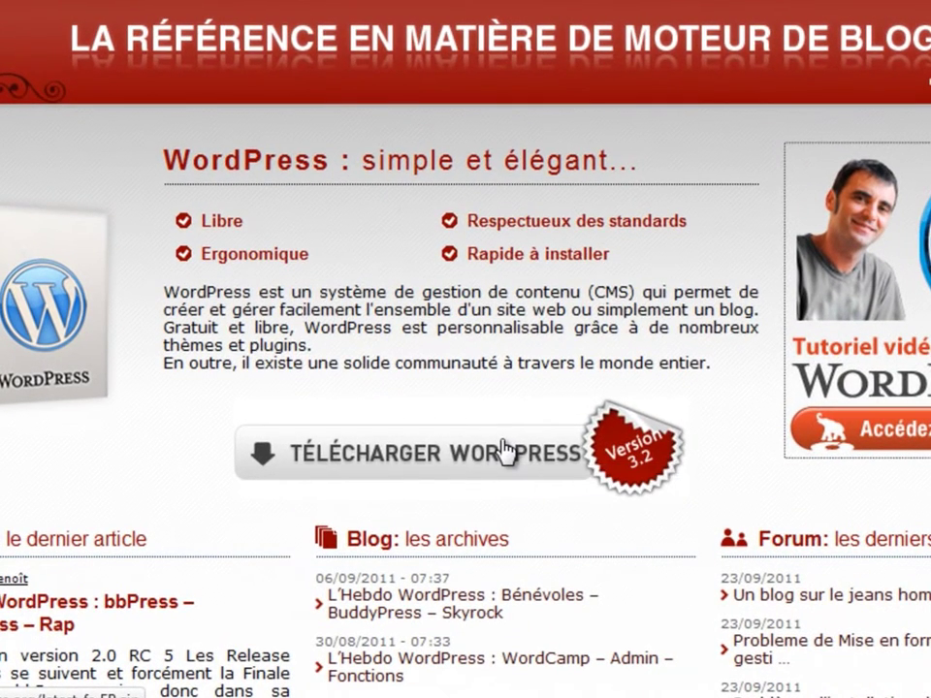
Download and save wordpress-fr_FR.zip (4,4 Mo) from WordPress Francophone.
{"action": "left_click", "coordinate": [505, 451]}
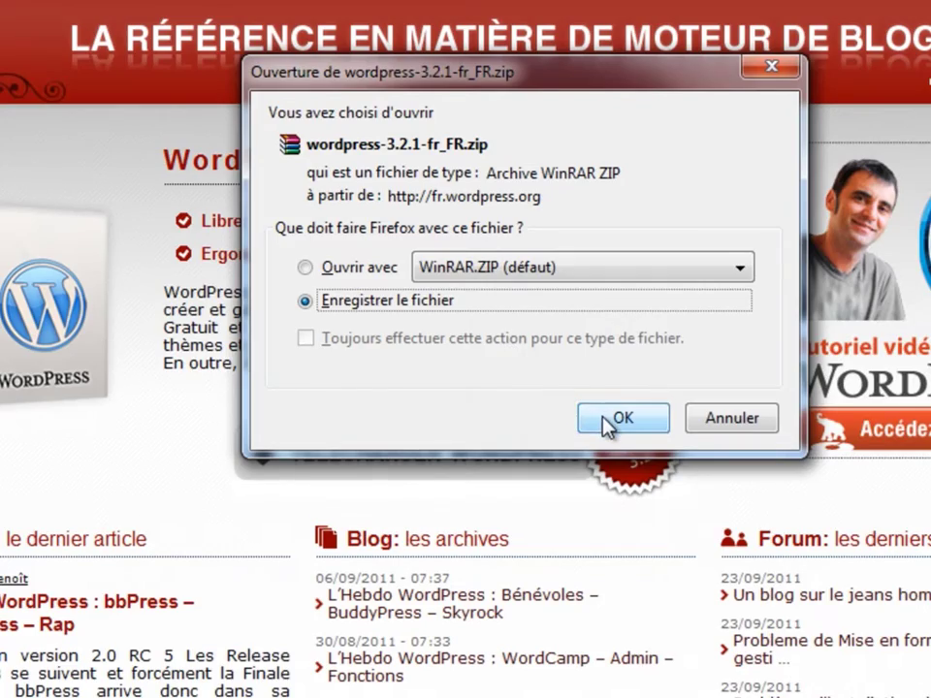
{"action": "left_click", "coordinate": [612, 419]}
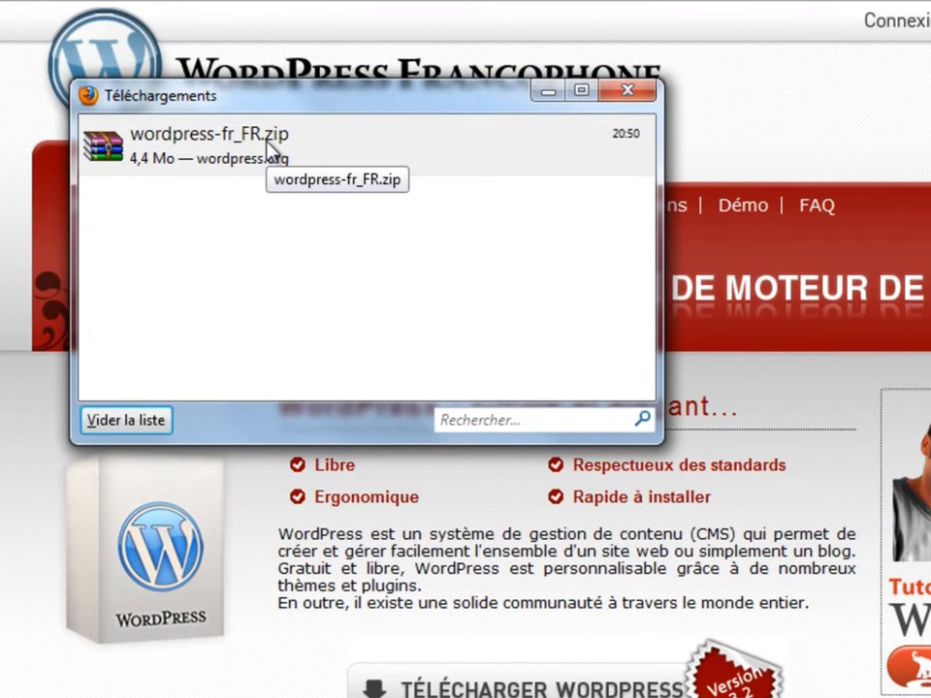
{"action": "left_click", "coordinate": [270, 148]}
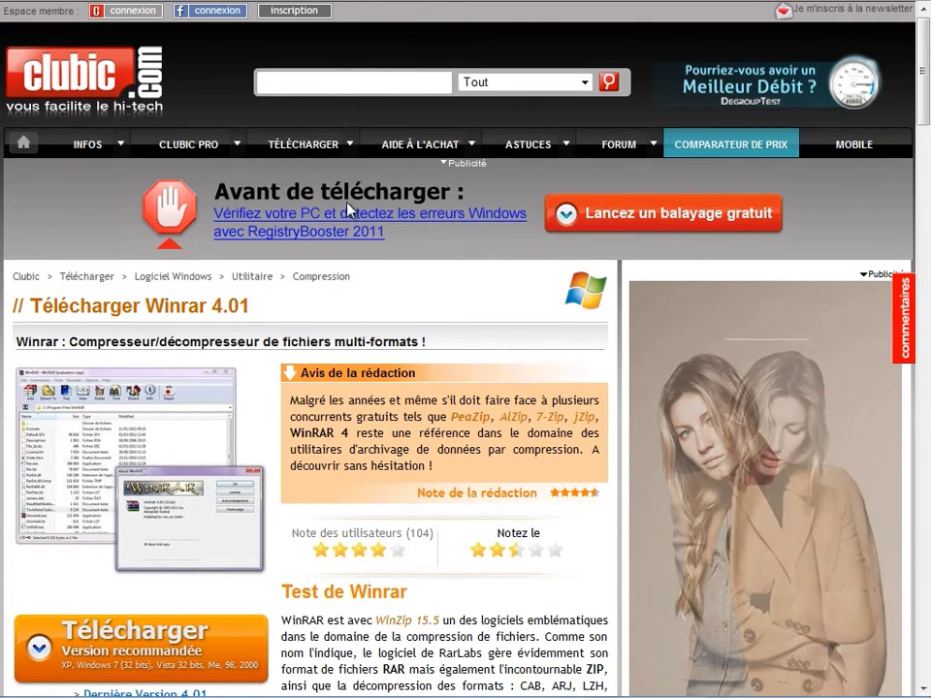
Get WinRAR 4.01 and extract wordpress-fr_FR.zip into the default wordpress-fr_FR folder.
{"action": "left_click", "coordinate": [153, 648]}
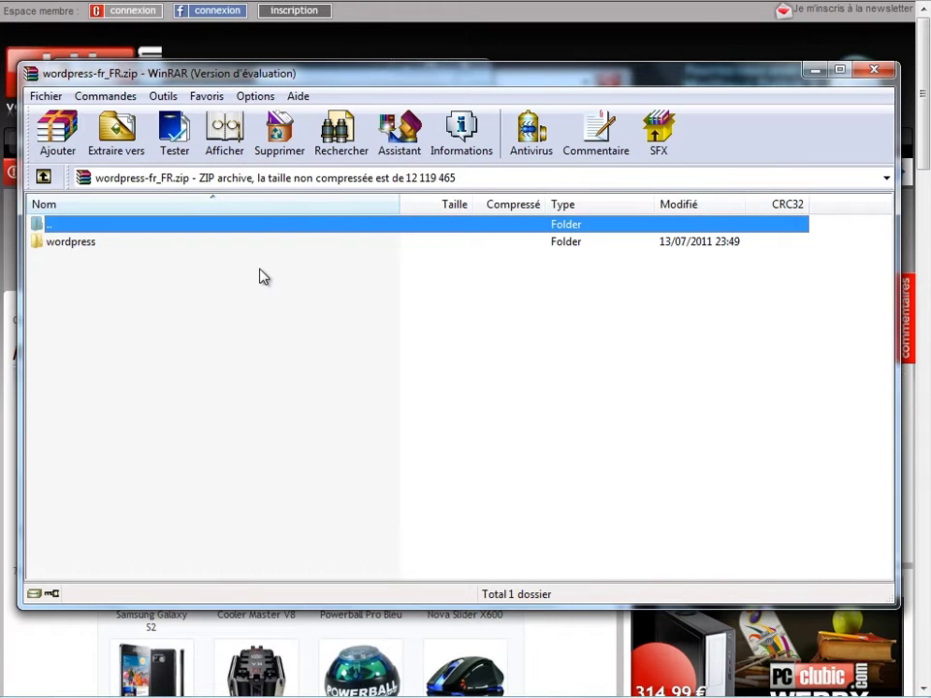
{"action": "left_click", "coordinate": [129, 126]}
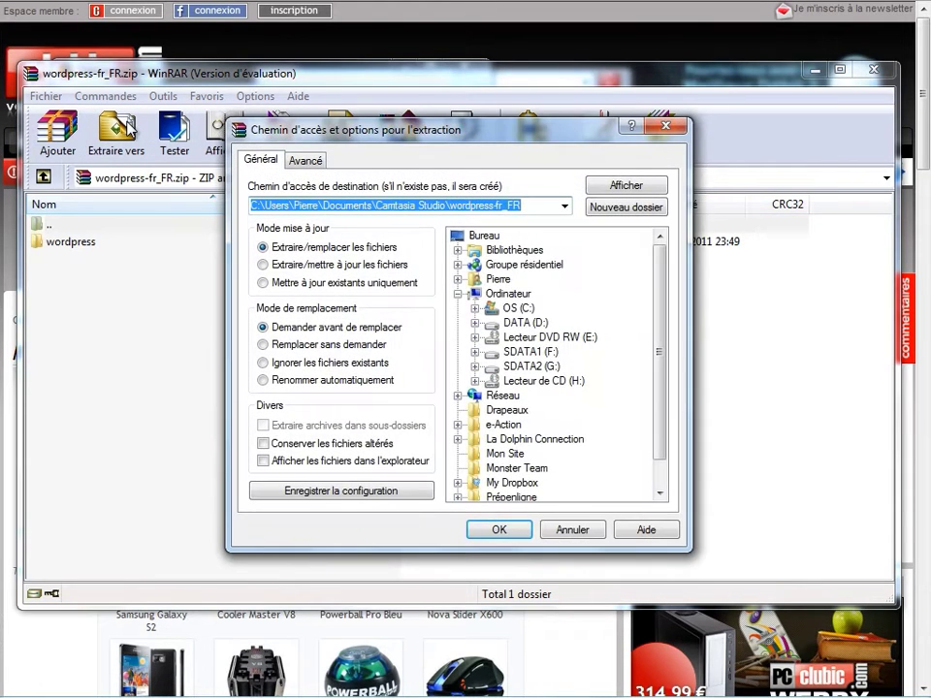
{"action": "left_click", "coordinate": [502, 538]}
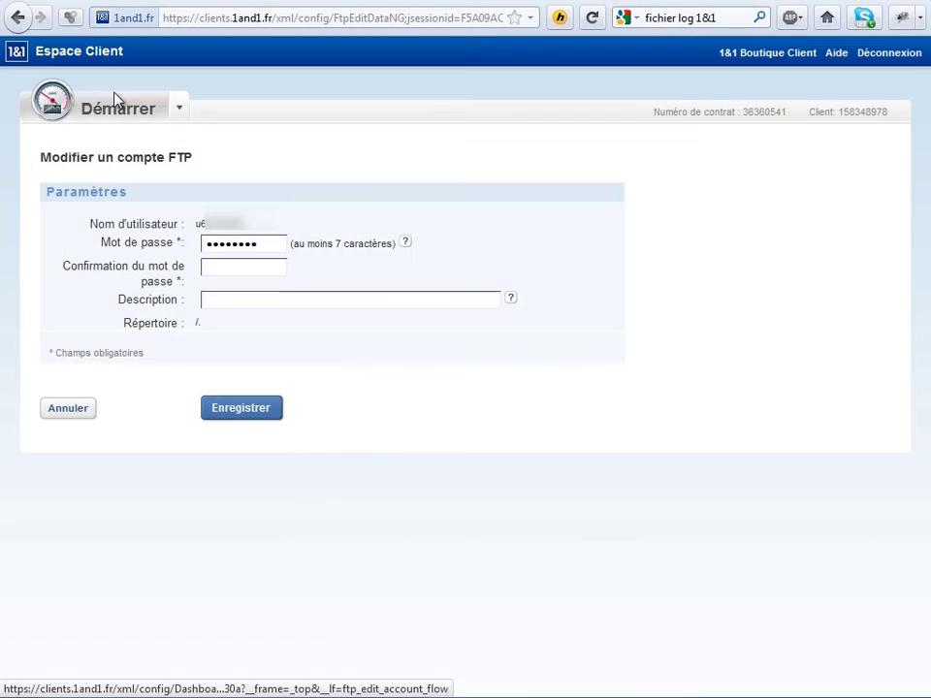
Return to the 1&1 Espace Client dashboard showing the Dual Essentiel pack and domains.
{"action": "left_click", "coordinate": [110, 97]}
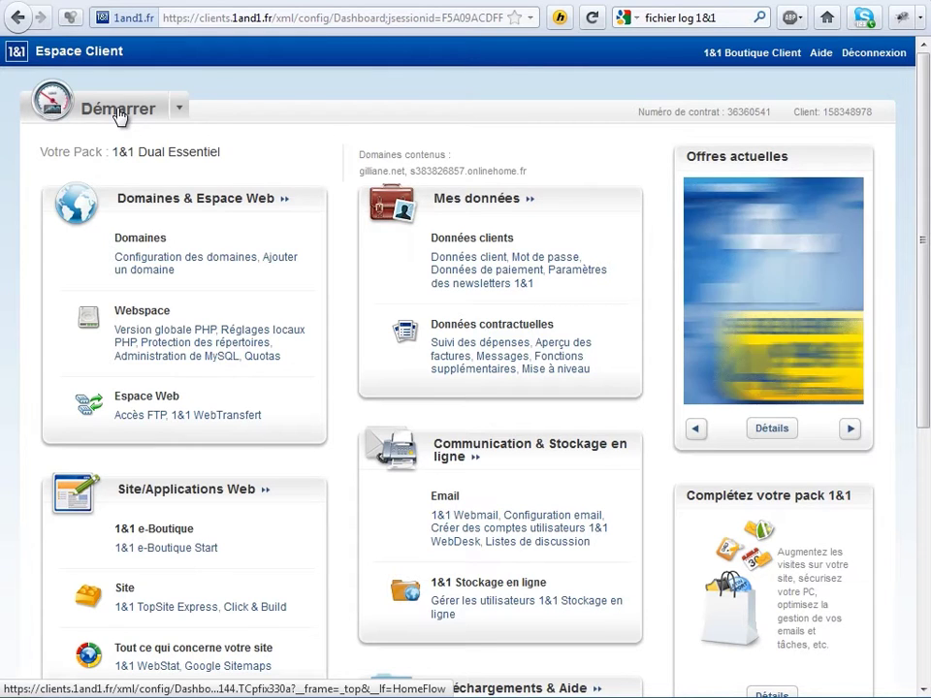
{"action": "key", "text": "super"}
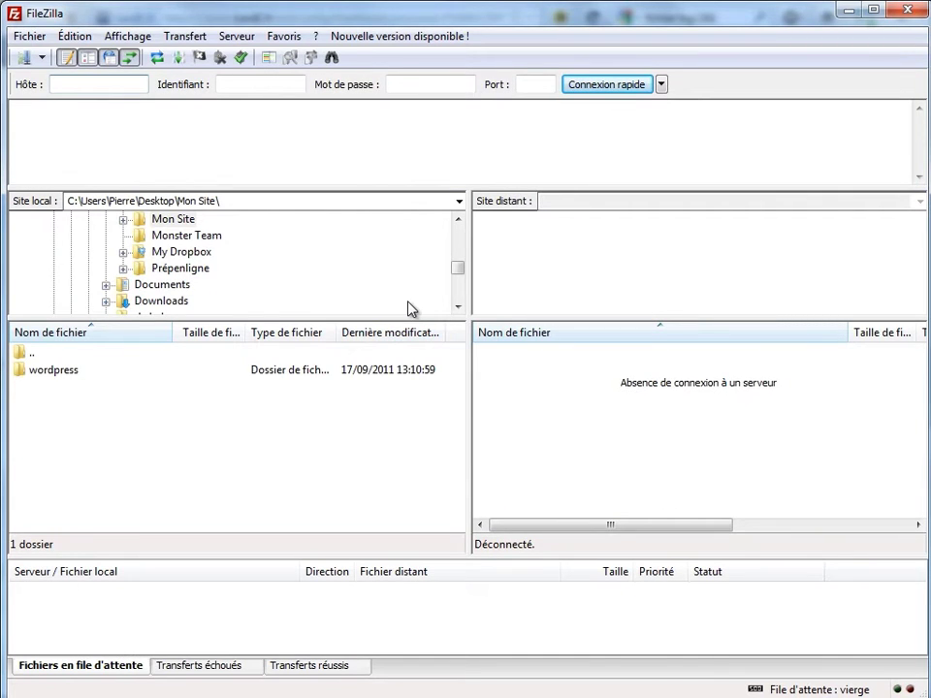
Quick-connect FileZilla to host ftp.gilliane.net with the FTP username and password.
{"action": "left_click", "coordinate": [120, 82]}
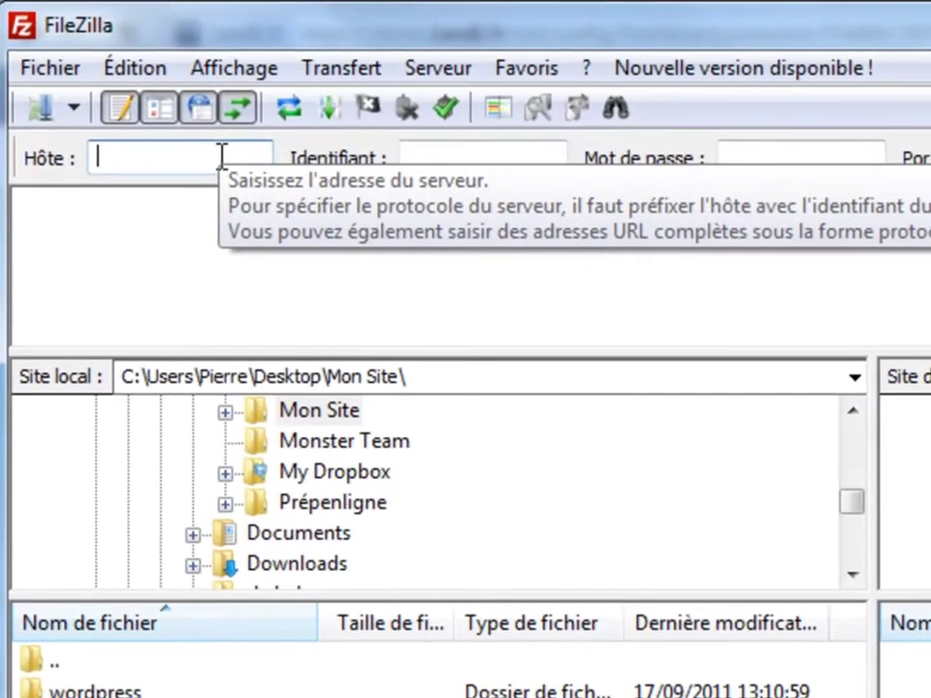
{"action": "type", "text": "ftp."}
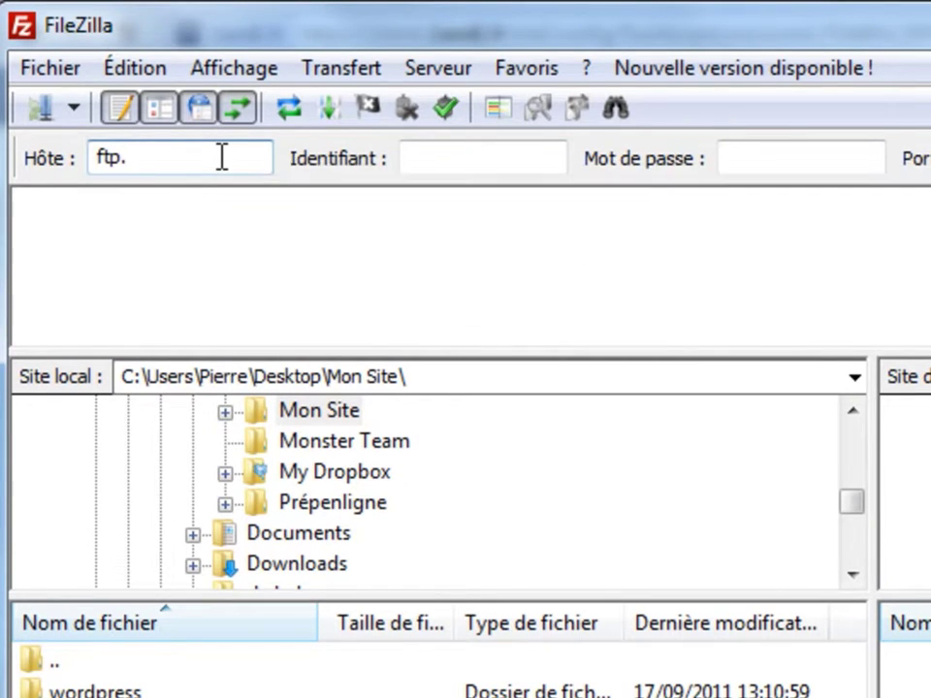
{"action": "type", "text": "monsite.com"}
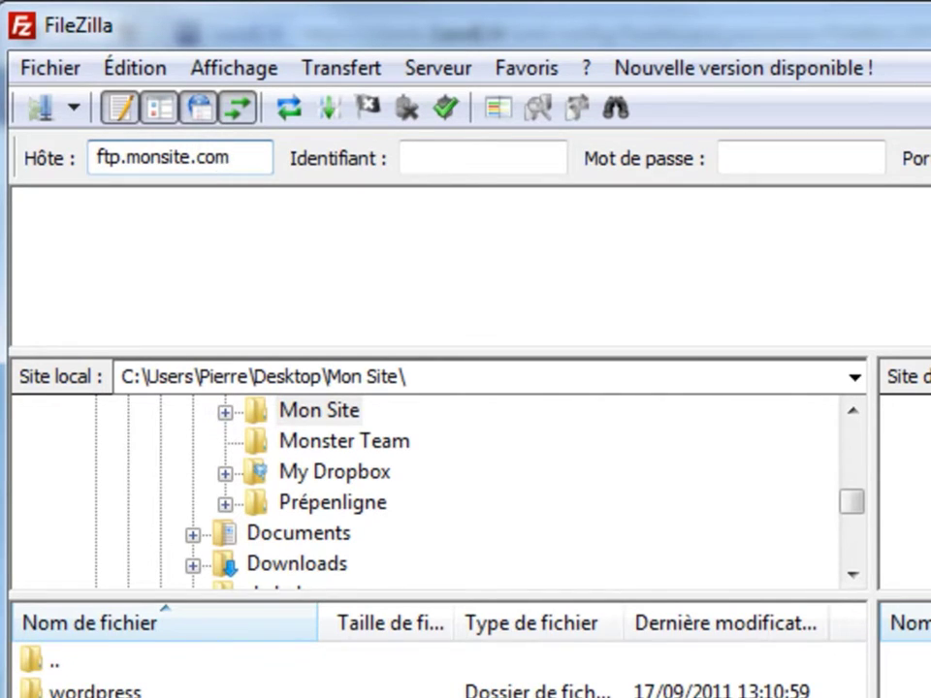
{"action": "key", "text": "BackSpace"}
{"action": "key", "text": "BackSpace"}
{"action": "key", "text": "BackSpace"}
{"action": "key", "text": "BackSpace"}
{"action": "key", "text": "BackSpace"}
{"action": "key", "text": "BackSpace"}
{"action": "key", "text": "BackSpace"}
{"action": "key", "text": "BackSpace"}
{"action": "key", "text": "BackSpace"}
{"action": "key", "text": "BackSpace"}
{"action": "key", "text": "BackSpace"}
{"action": "type", "text": "gilliane.net"}
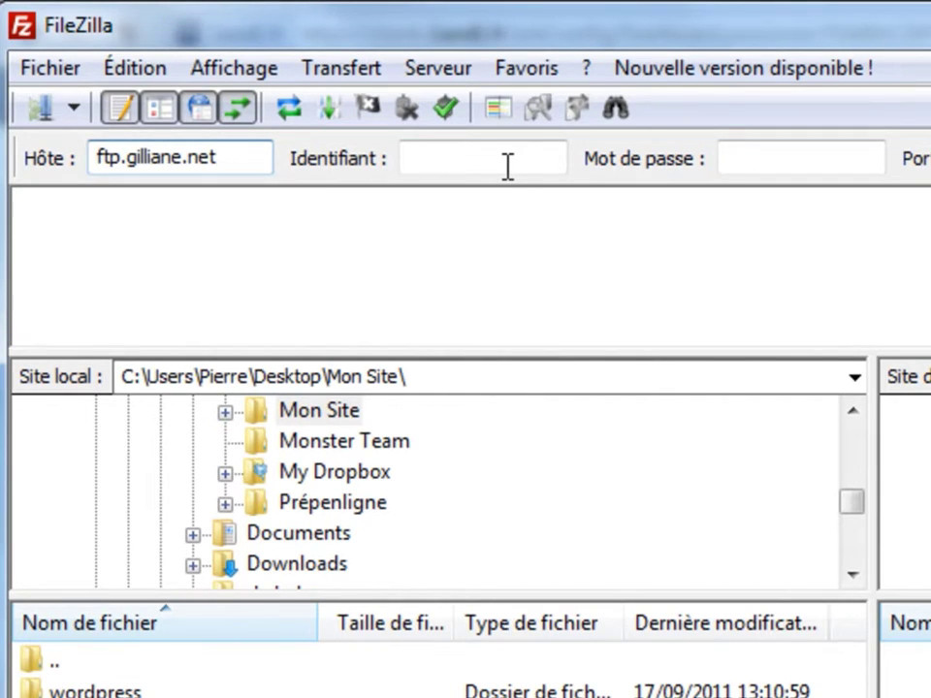
{"action": "key", "text": "Tab"}
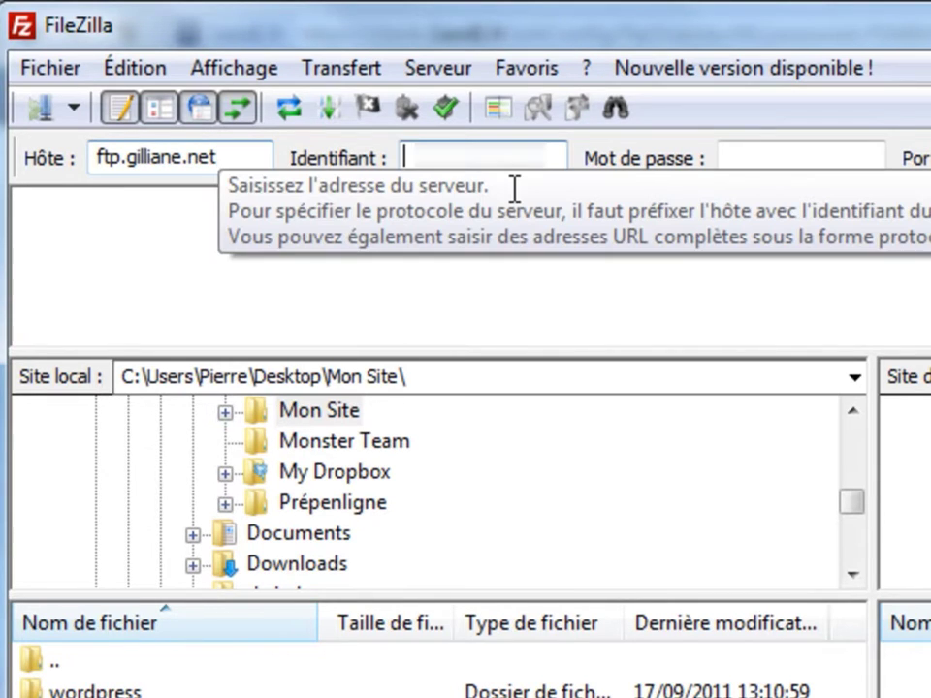
{"action": "type", "text": "username"}
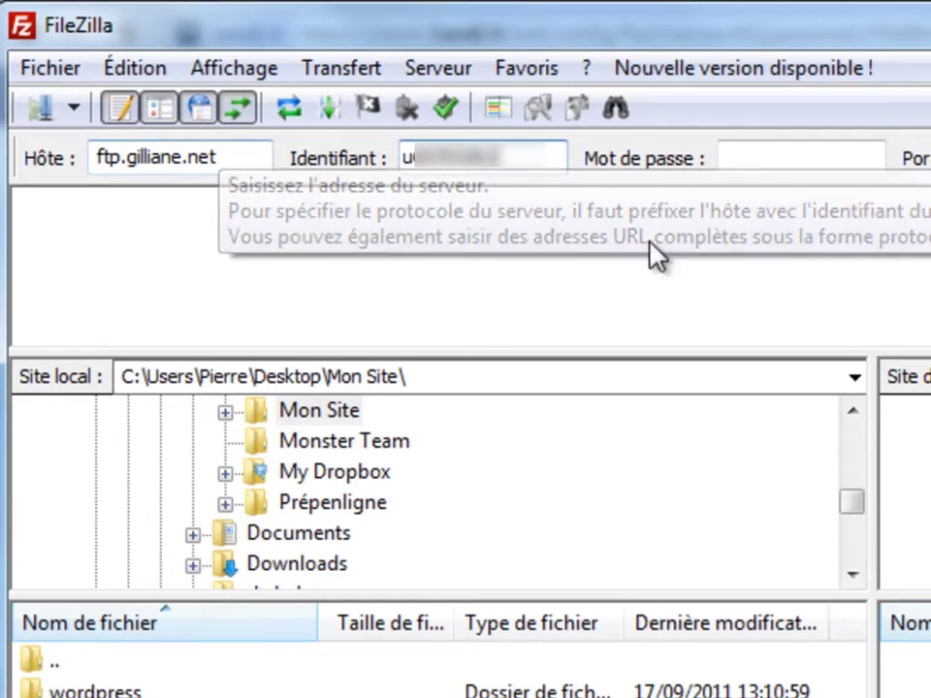
{"action": "left_click", "coordinate": [806, 164]}
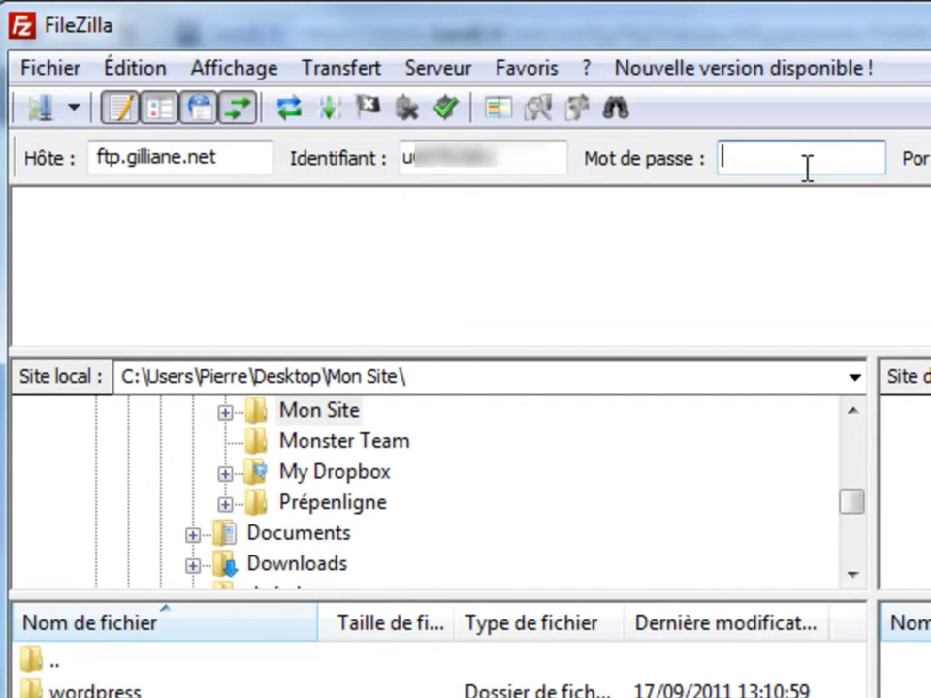
{"action": "type", "text": "••••••••••"}
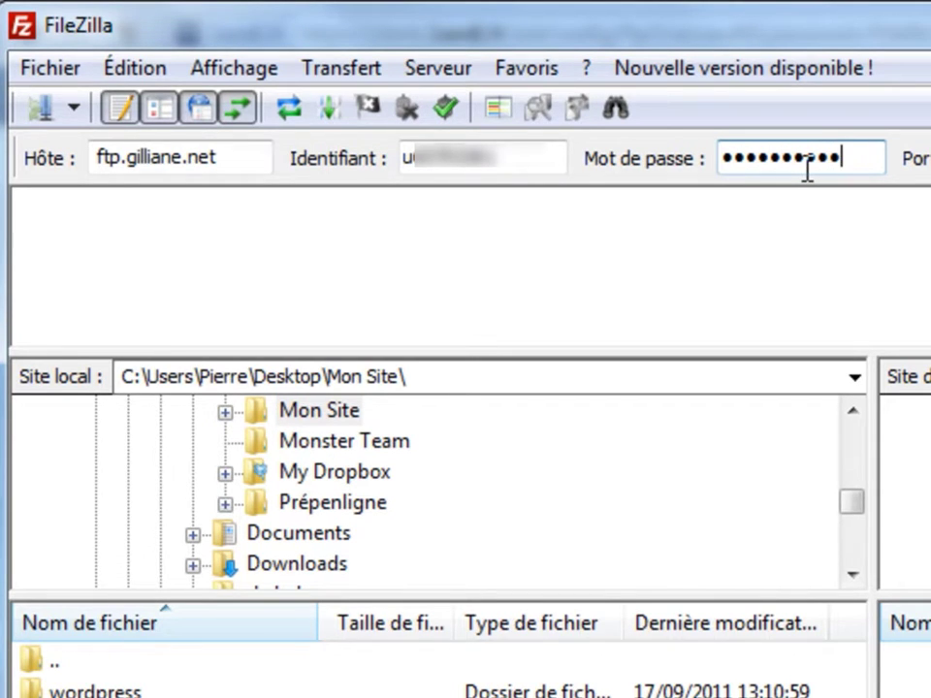
{"action": "left_click", "coordinate": [671, 160]}
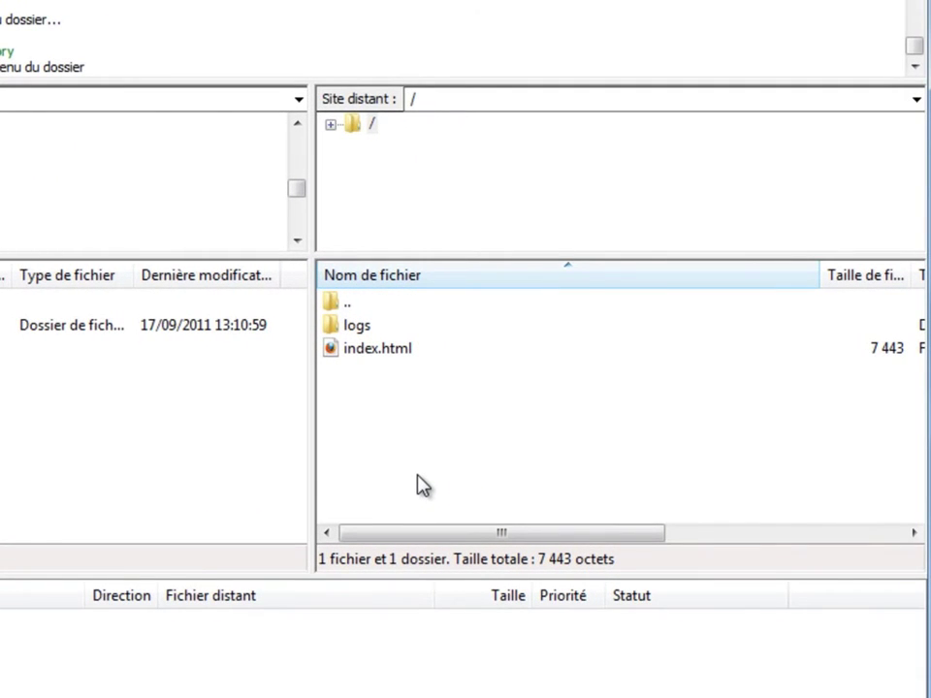
{"action": "double_click", "coordinate": [389, 327]}
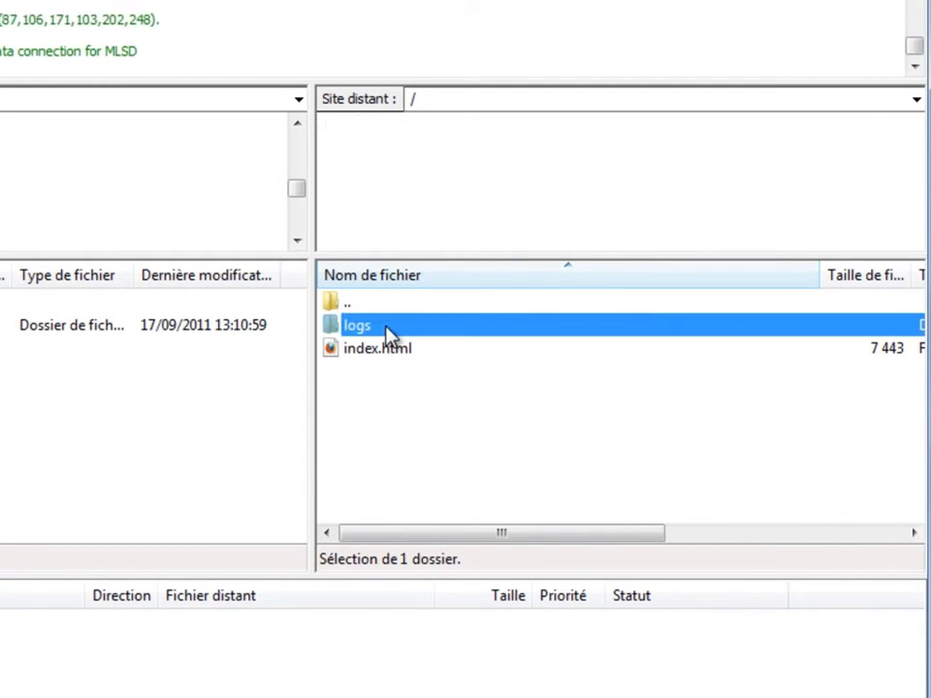
{"action": "double_click", "coordinate": [378, 305]}
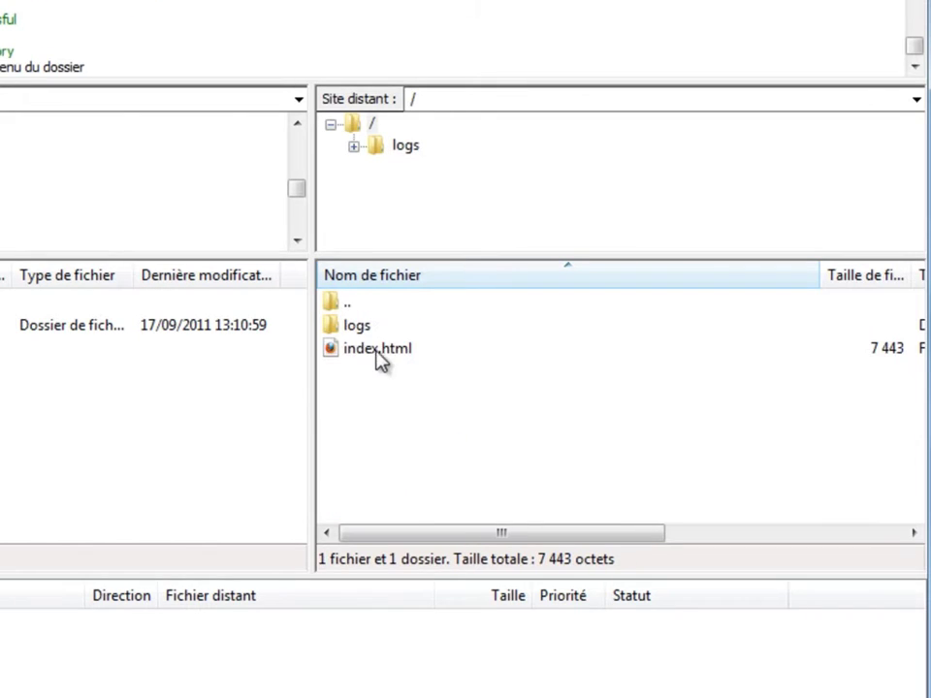
{"action": "left_click", "coordinate": [388, 353]}
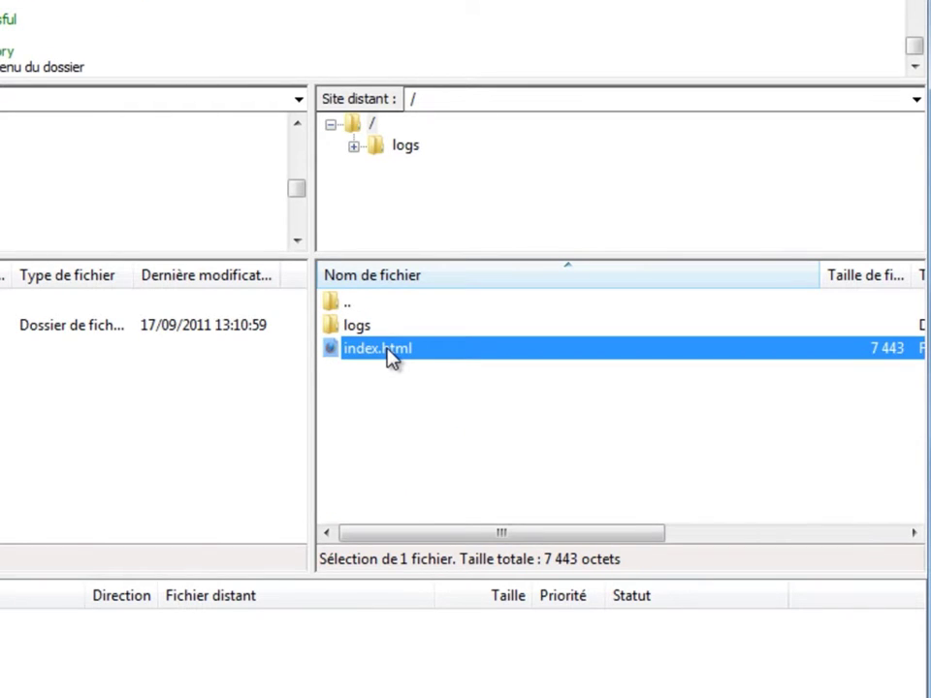
{"action": "left_click", "coordinate": [391, 353], "text": "ctrl"}
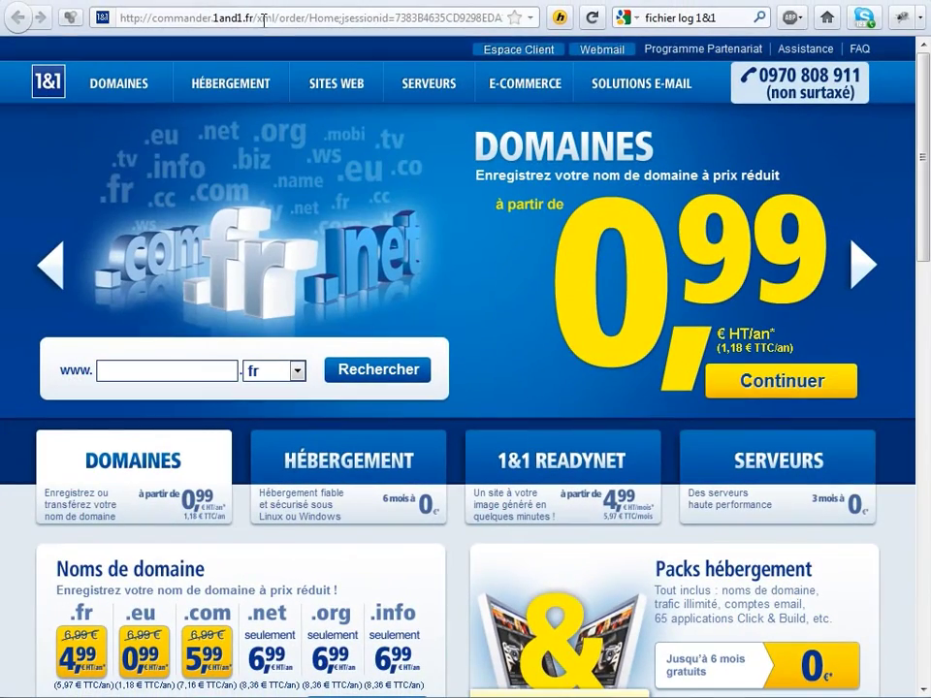
Load gilliane.net/index.html in Firefox, confirming it is the 1&1 parking page.
{"action": "left_click", "coordinate": [262, 16]}
{"action": "type", "text": "gilliane.net"}
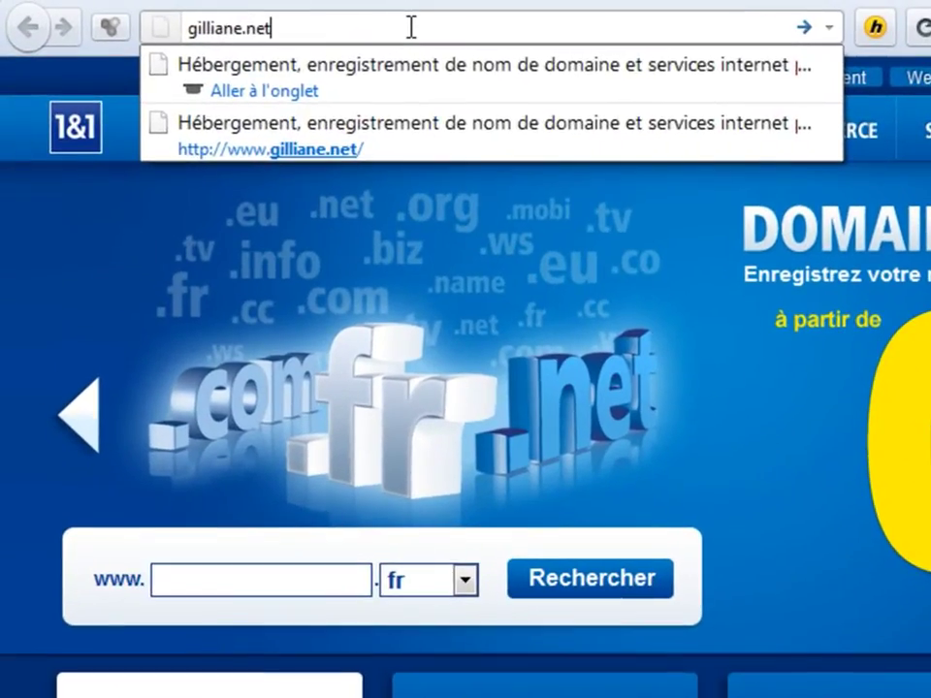
{"action": "key", "text": "Return"}
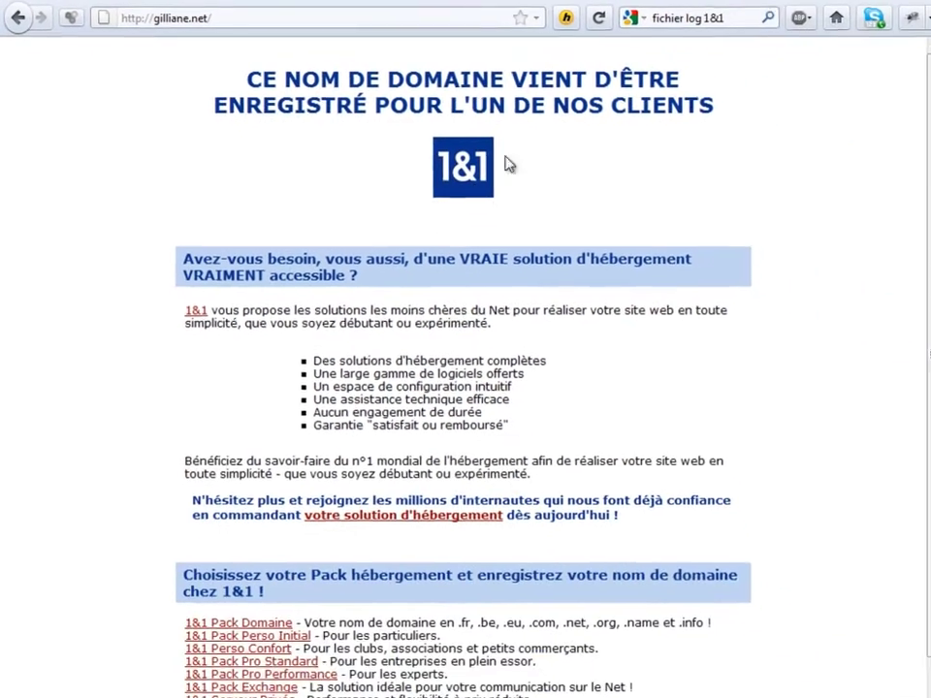
{"action": "scroll", "coordinate": [353, 193], "scroll_direction": "down", "scroll_amount": 1}
{"action": "scroll", "coordinate": [354, 193], "scroll_direction": "up", "scroll_amount": 1}
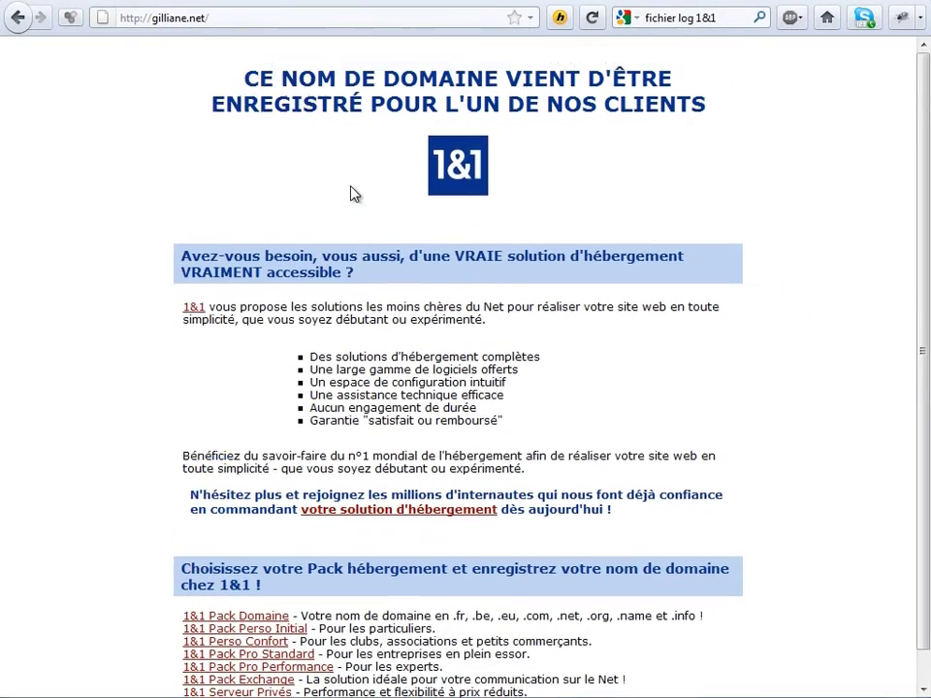
{"action": "left_click", "coordinate": [274, 16]}
{"action": "left_click", "coordinate": [275, 16]}
{"action": "type", "text": "index."}
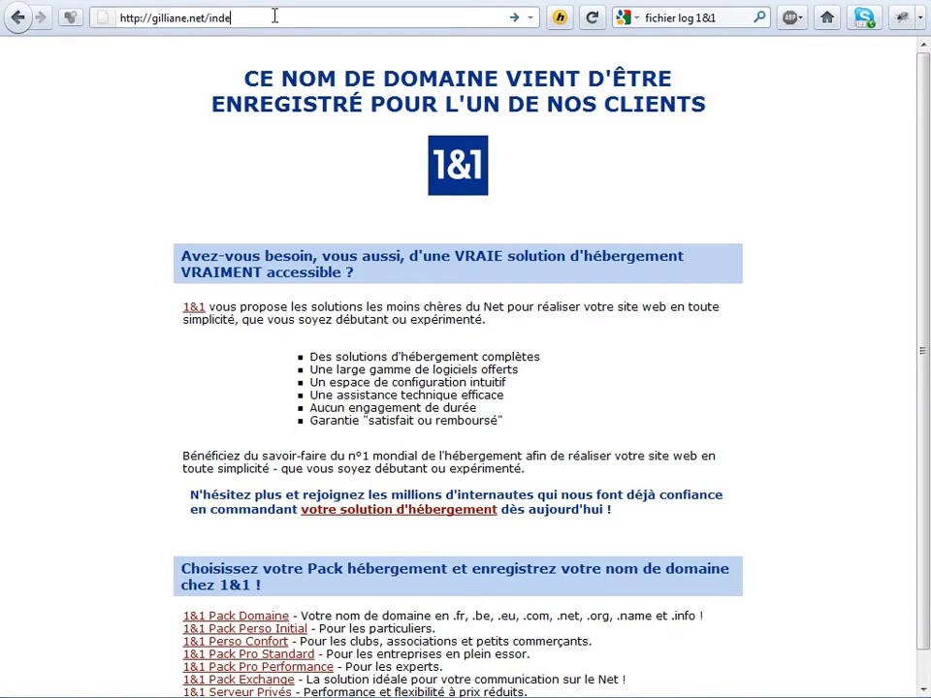
{"action": "type", "text": "html"}
{"action": "key", "text": "Return"}
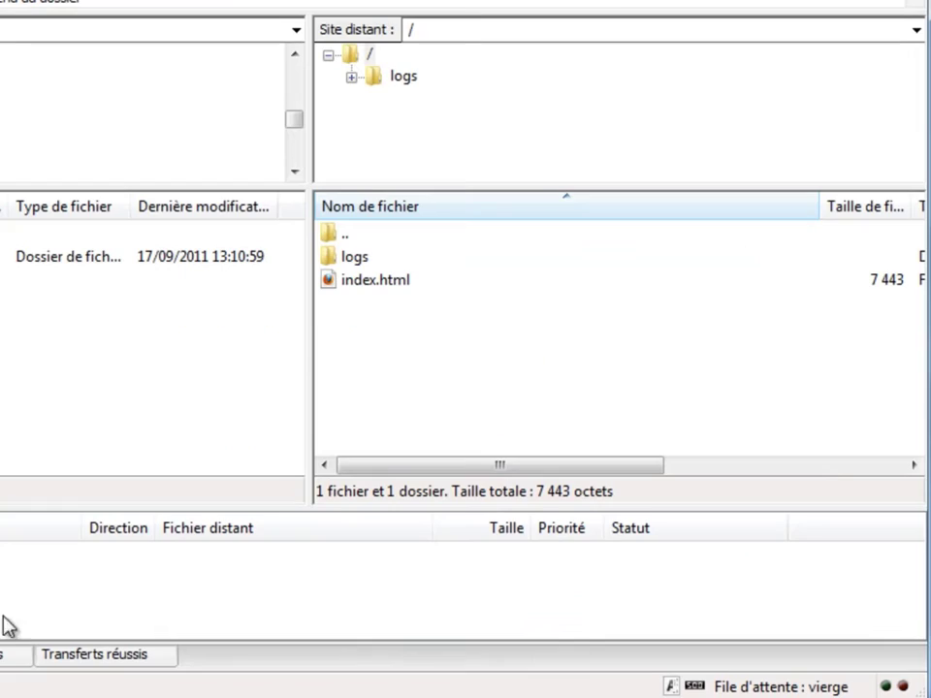
Delete index.html from the server's root folder in FileZilla.
{"action": "right_click", "coordinate": [365, 287]}
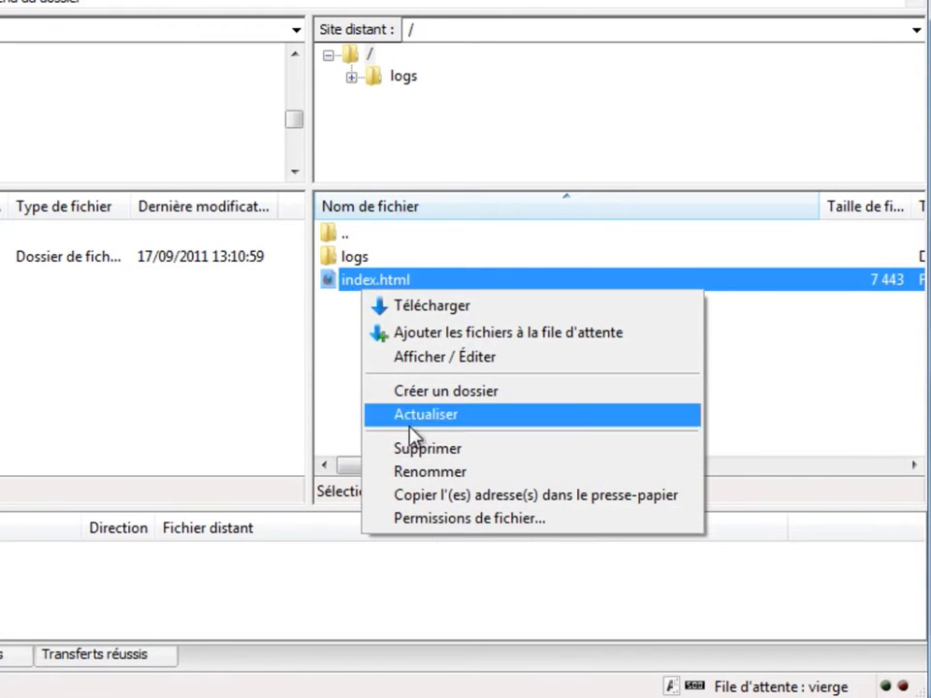
{"action": "left_click", "coordinate": [432, 452]}
{"action": "left_click", "coordinate": [326, 324]}
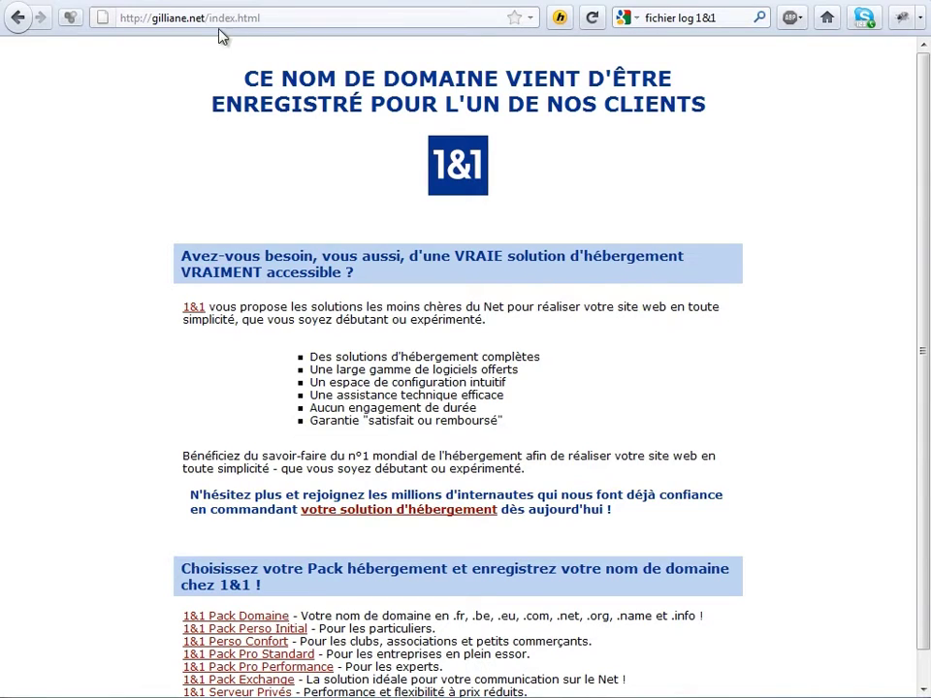
Load gilliane.net with index.html removed from the address.
{"action": "left_click_drag", "start_coordinate": [209, 18], "coordinate": [332, 18]}
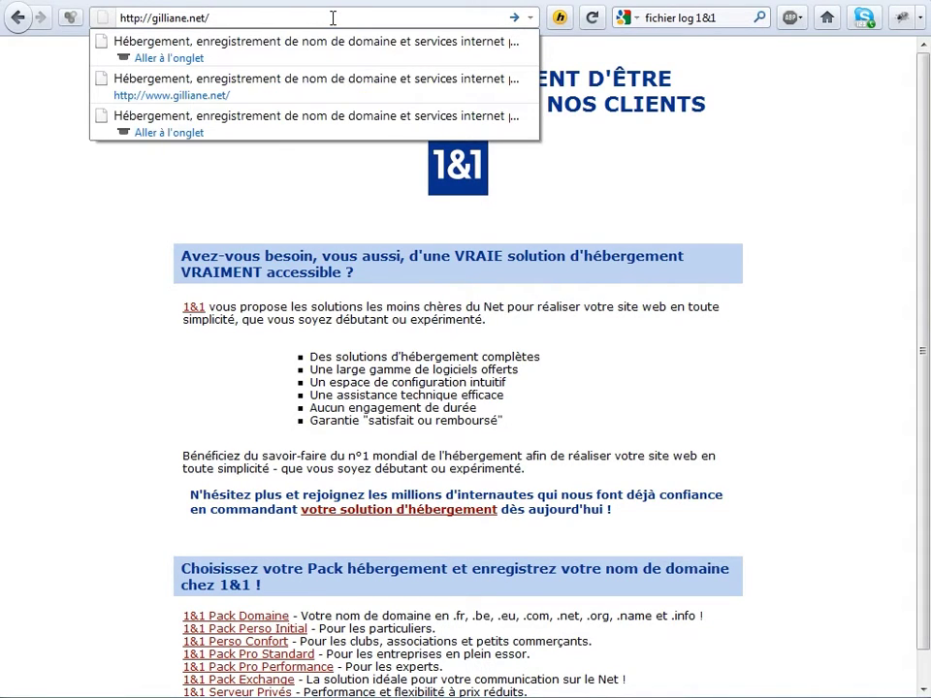
{"action": "key", "text": "Return"}
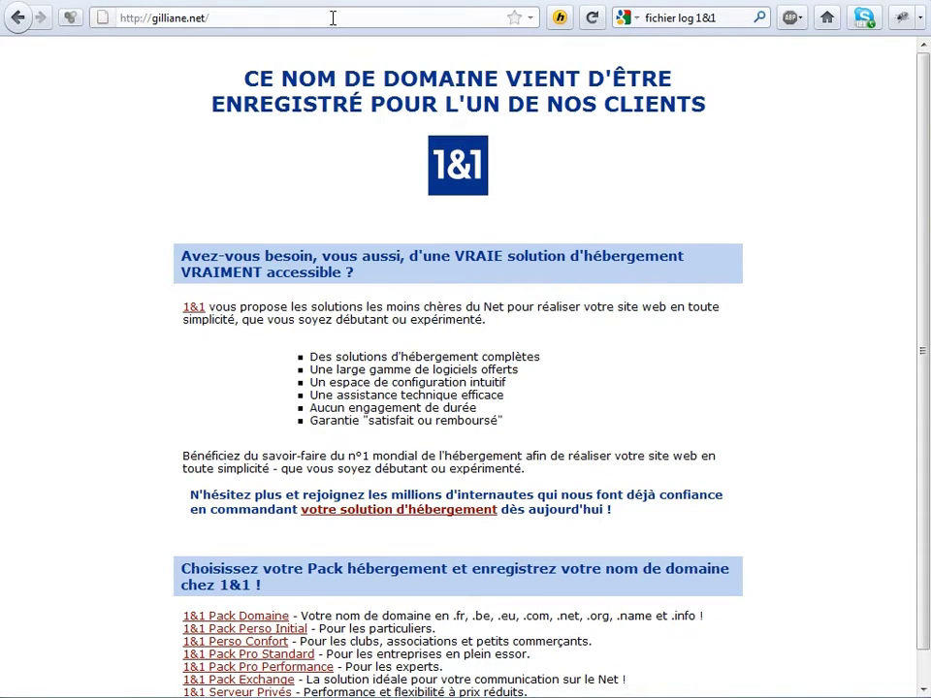
{"action": "left_click", "coordinate": [333, 17]}
{"action": "left_click", "coordinate": [333, 18]}
Clear all recent Firefox history, cookies and cache.
{"action": "left_click", "coordinate": [39, 0]}
{"action": "mouse_move", "coordinate": [303, 14]}
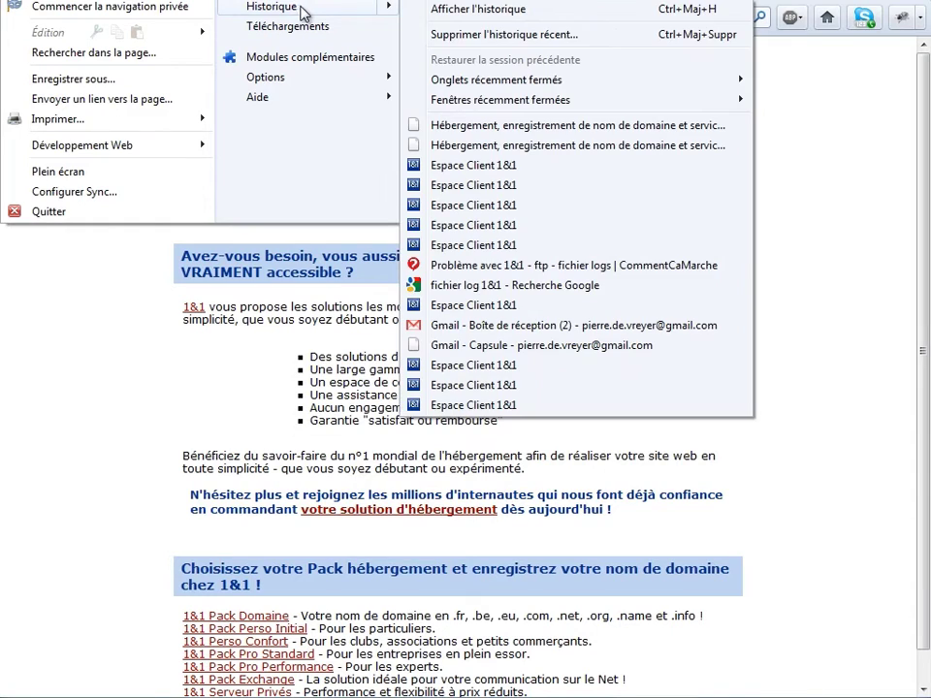
{"action": "left_click", "coordinate": [510, 35]}
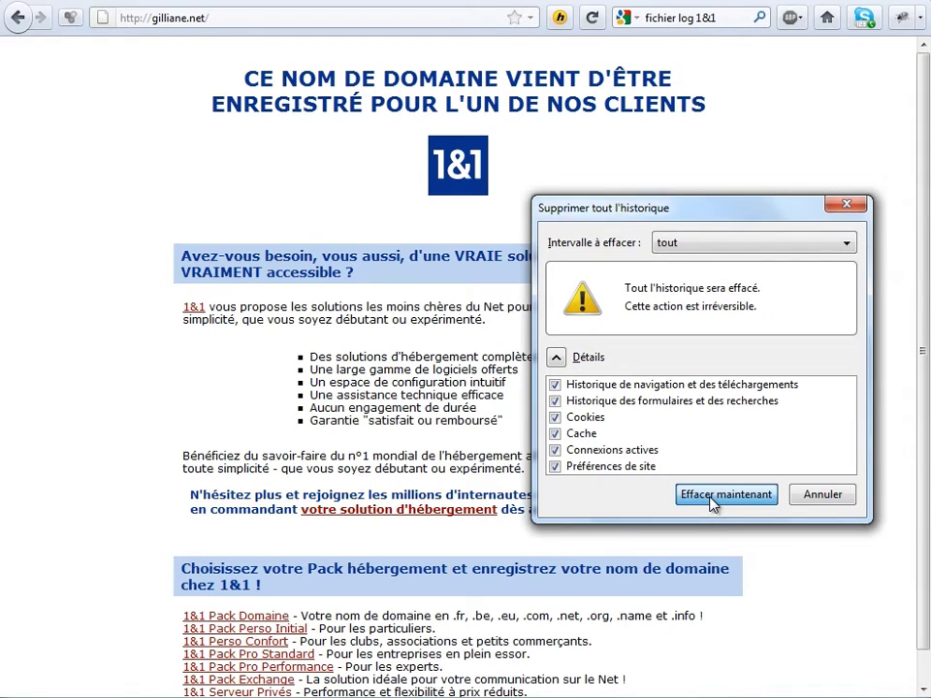
{"action": "left_click", "coordinate": [726, 495]}
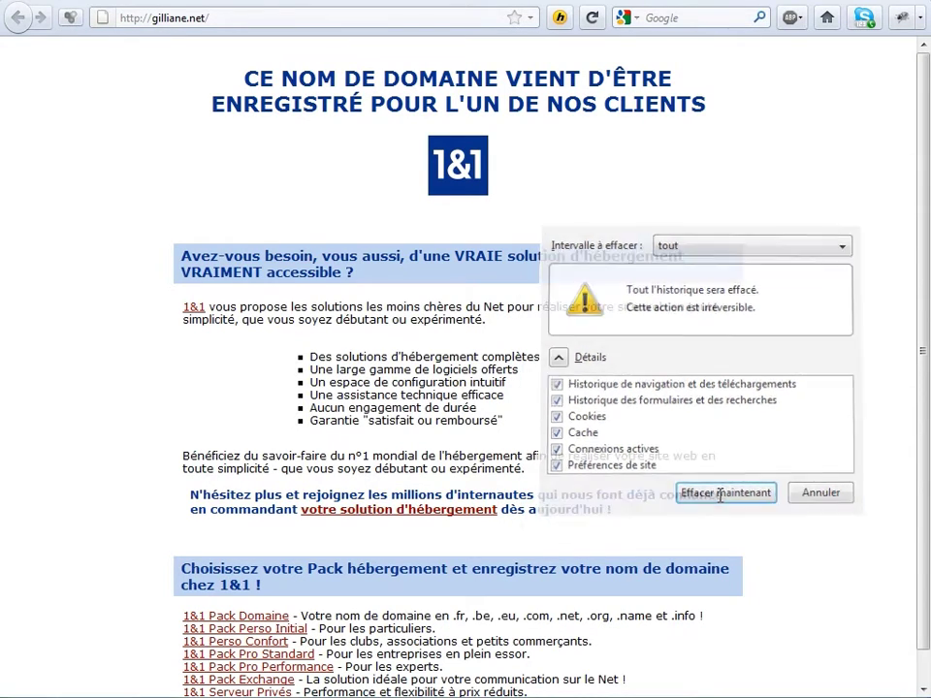
Reload gilliane.net, which now returns Error 403 - Forbidden.
{"action": "left_click", "coordinate": [238, 18]}
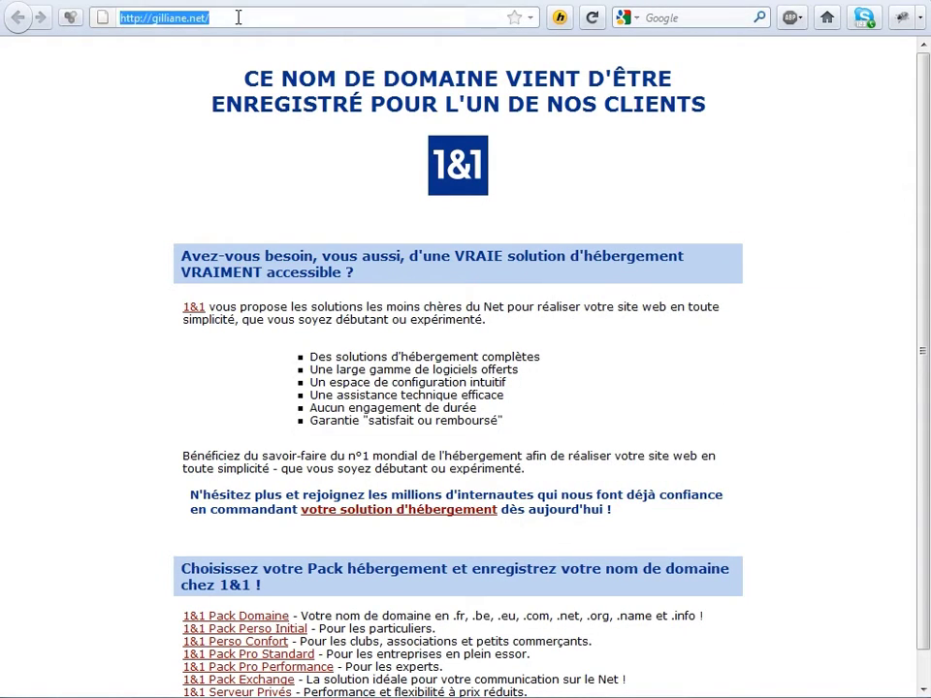
{"action": "key", "text": "Return"}
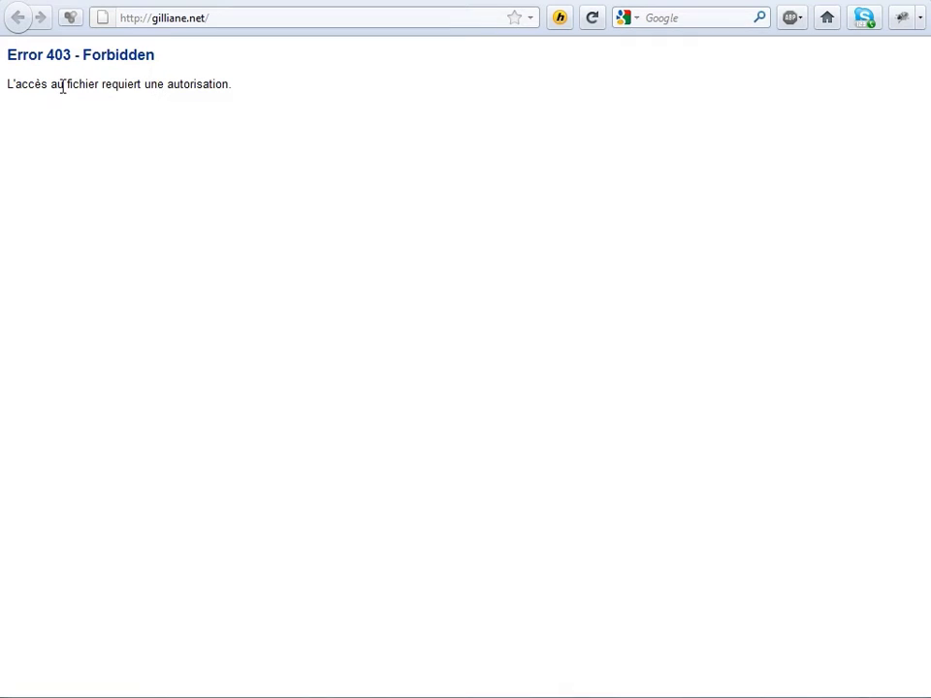
{"action": "left_click", "coordinate": [114, 695]}
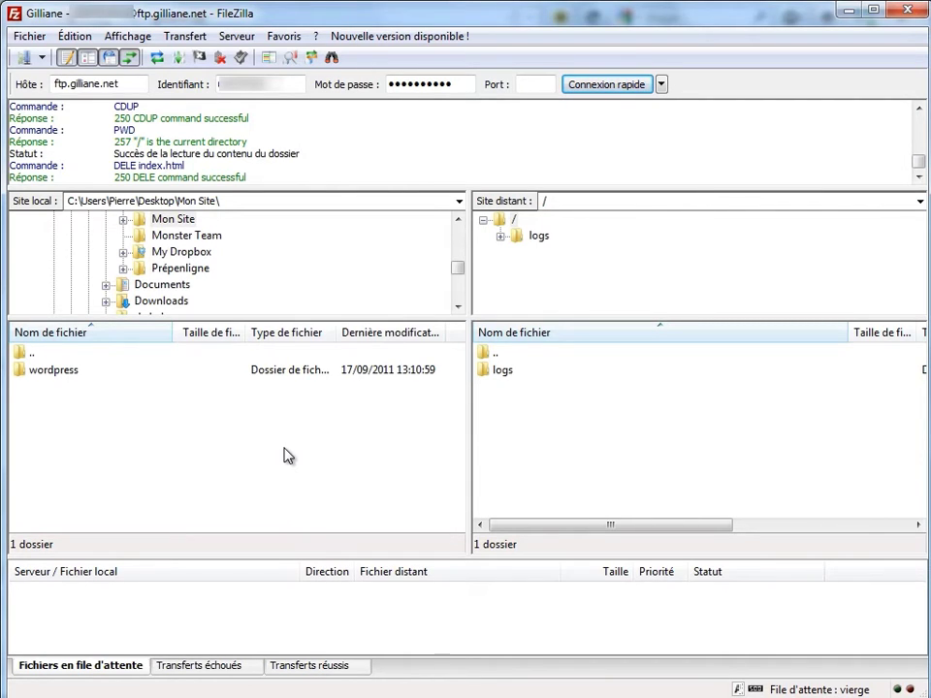
Upload every file and folder inside the local wordpress folder to the server root.
{"action": "double_click", "coordinate": [67, 373]}
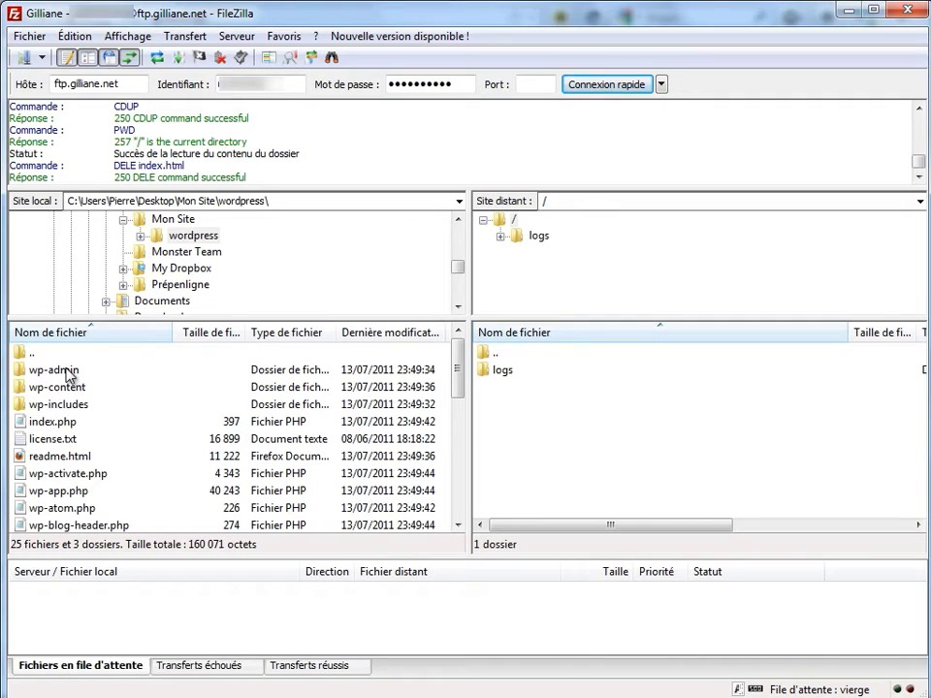
{"action": "scroll", "coordinate": [66, 376], "scroll_direction": "down", "scroll_amount": 5}
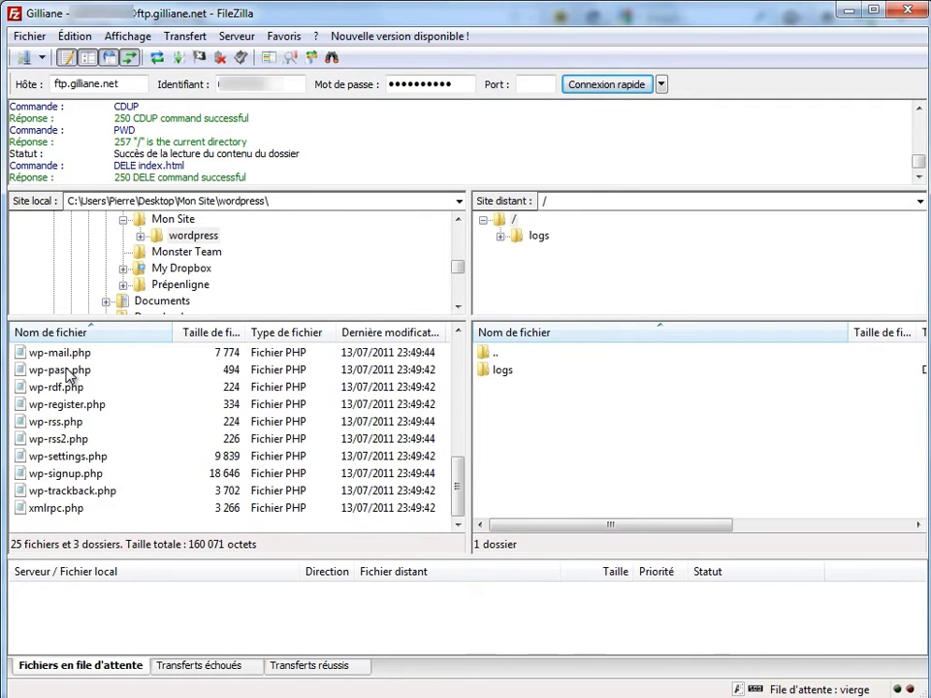
{"action": "scroll", "coordinate": [66, 376], "scroll_direction": "up", "scroll_amount": 5}
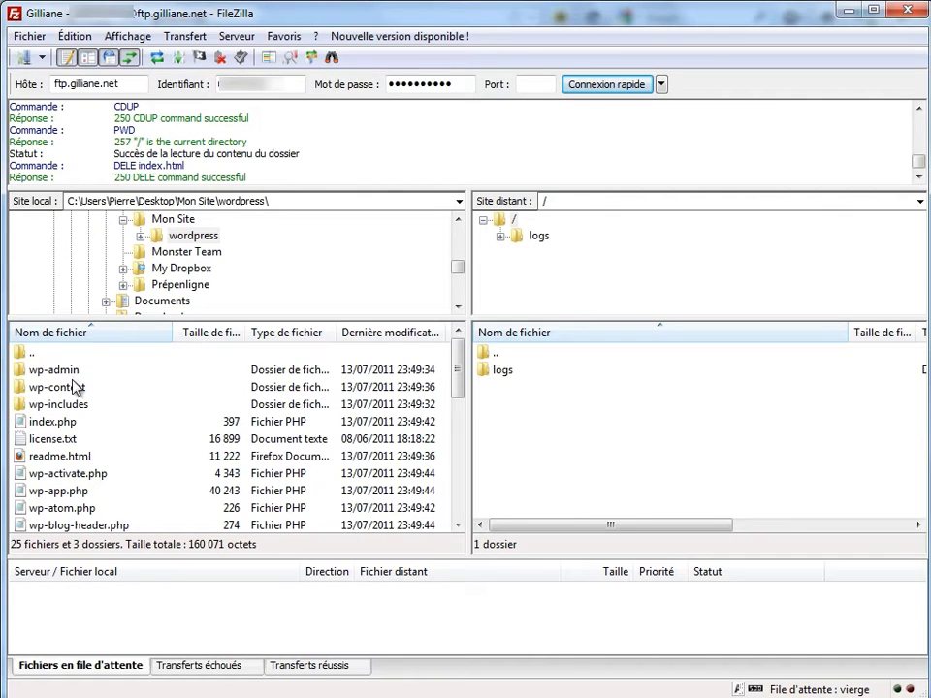
{"action": "left_click", "coordinate": [60, 371]}
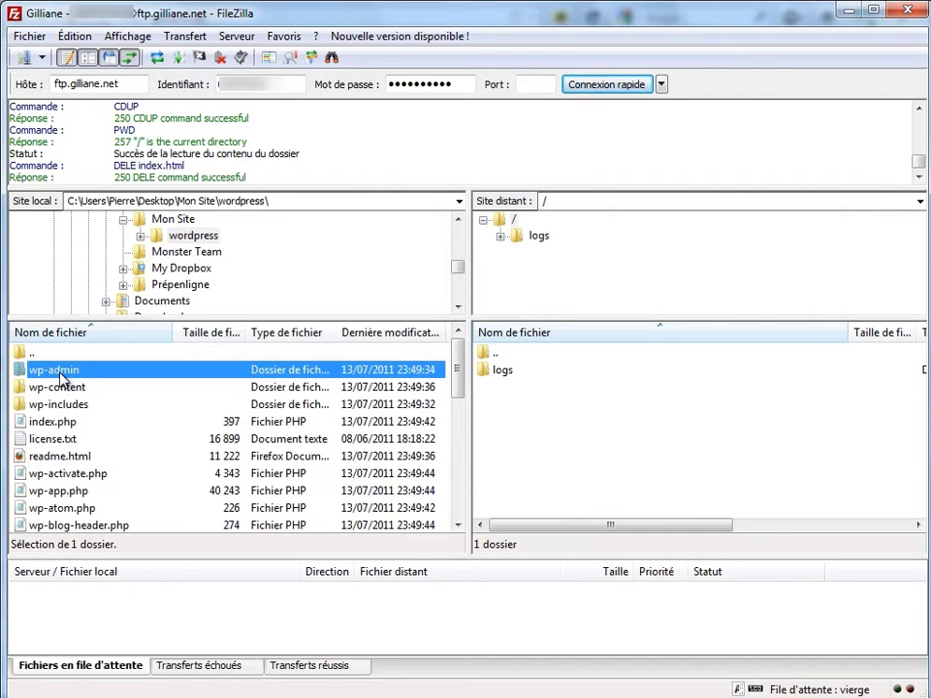
{"action": "key", "text": "ctrl+a"}
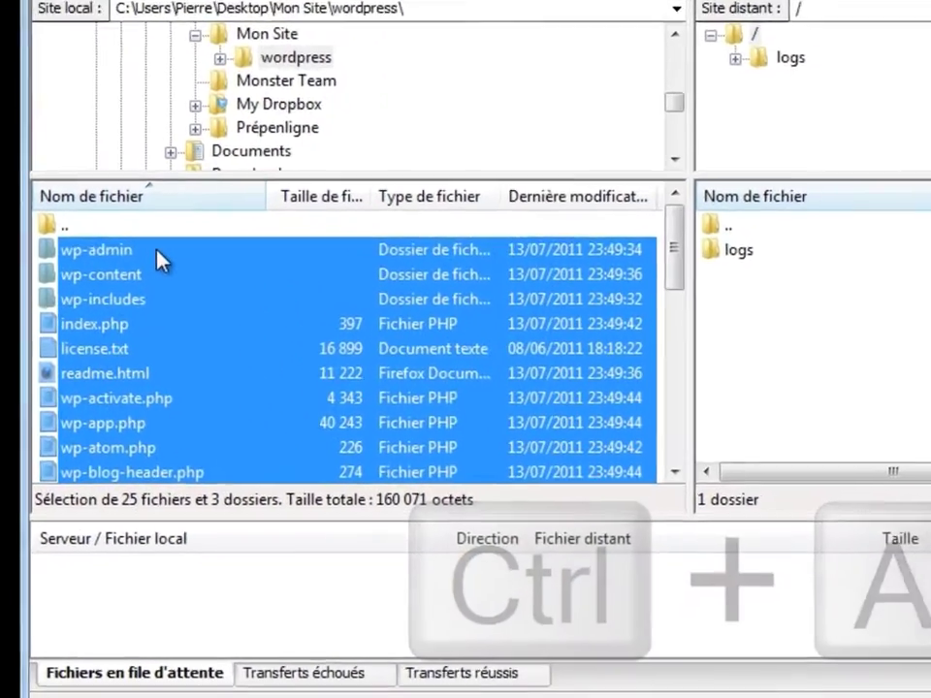
{"action": "right_click", "coordinate": [98, 372]}
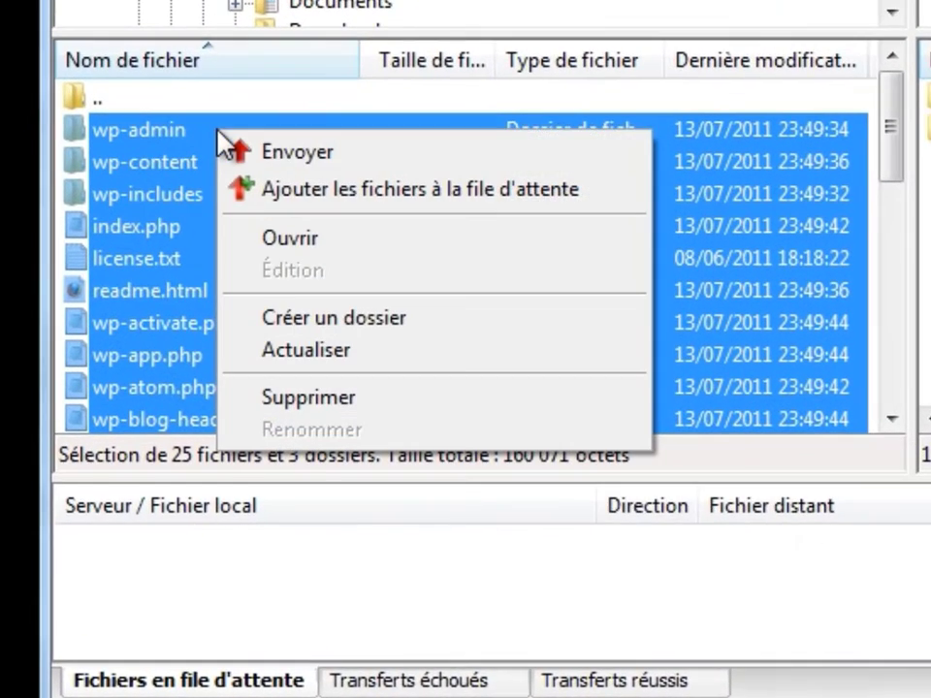
{"action": "left_click", "coordinate": [283, 153]}
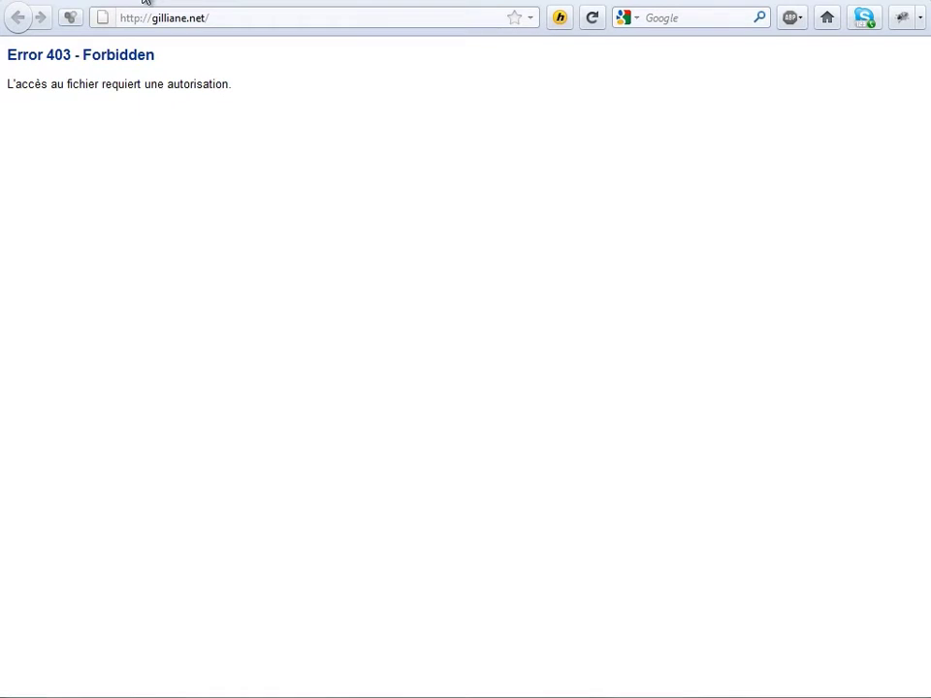
Reload gilliane.net and start creating wp-config.php from the WordPress setup page.
{"action": "left_click", "coordinate": [168, 14]}
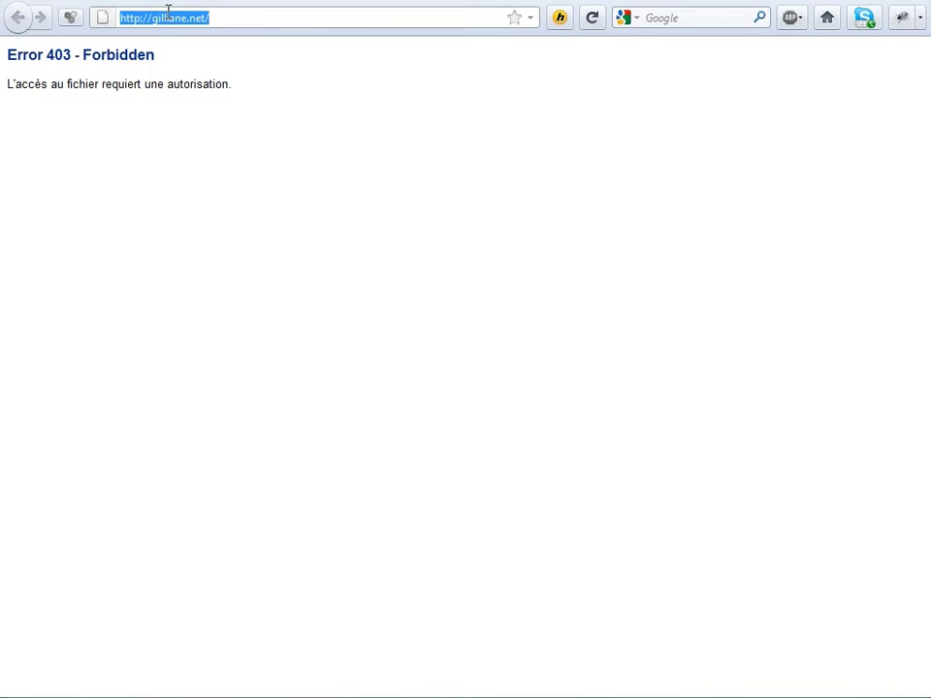
{"action": "key", "text": "Return"}
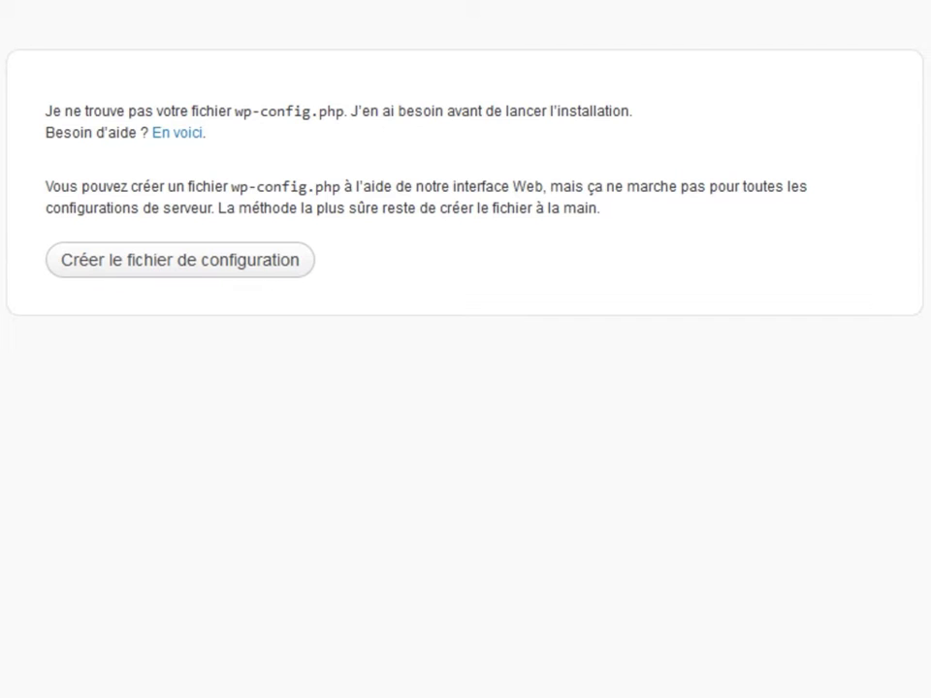
{"action": "left_click", "coordinate": [180, 262]}
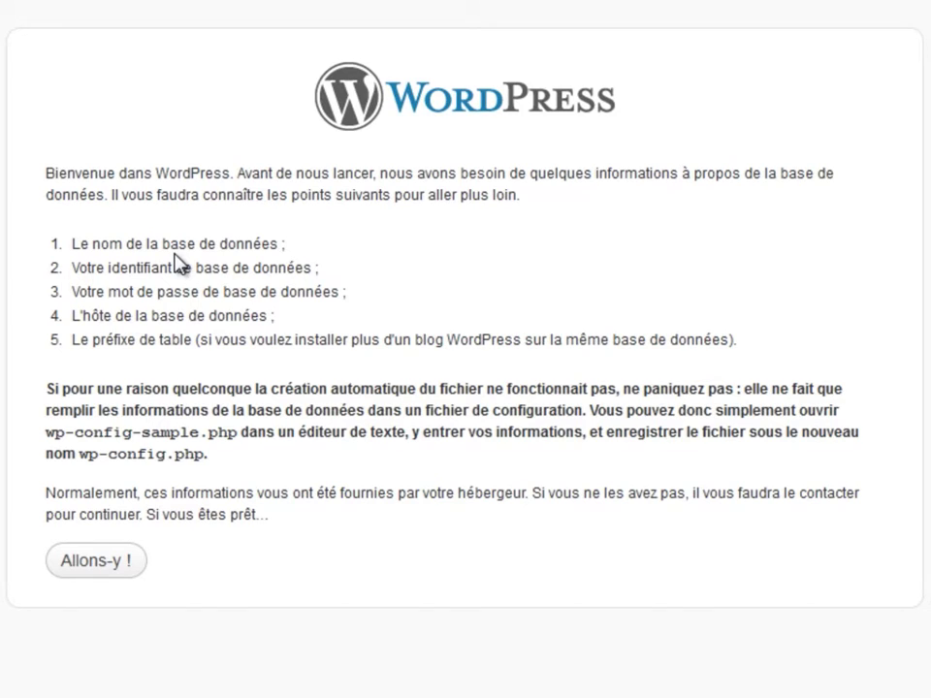
Replace the default database name wordpress with the real database name.
{"action": "left_click", "coordinate": [97, 565]}
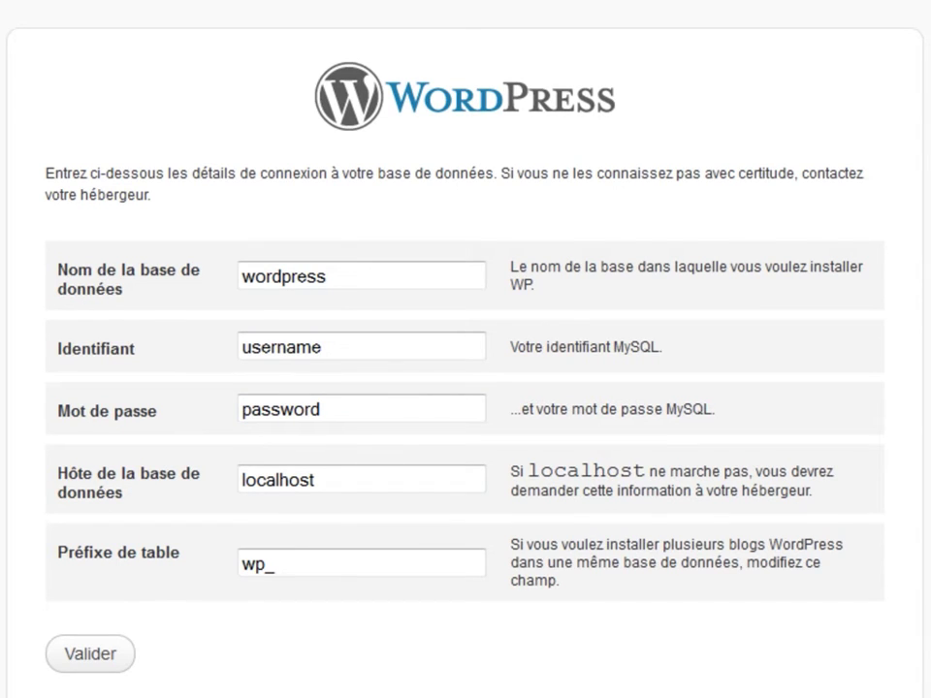
{"action": "key", "text": "alt+Tab"}
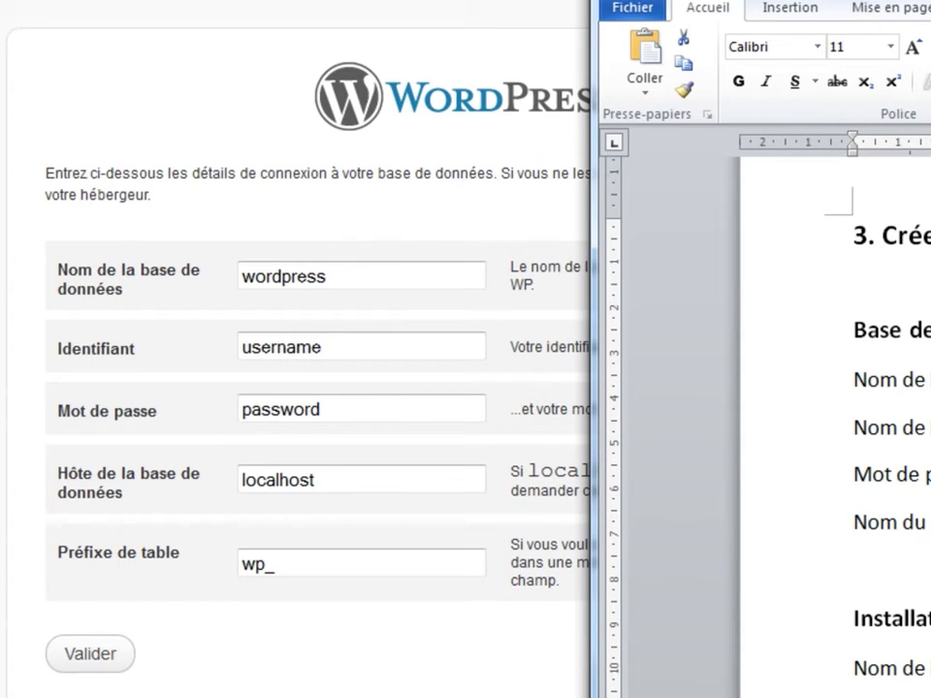
{"action": "left_click", "coordinate": [387, 275]}
{"action": "double_click", "coordinate": [289, 275]}
{"action": "right_click", "coordinate": [288, 276]}
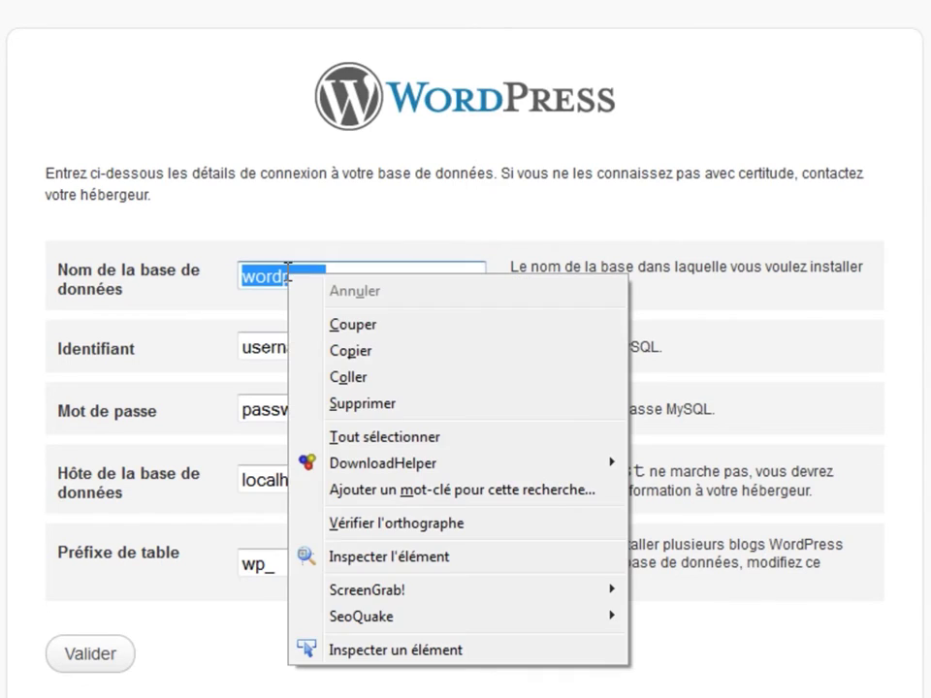
{"action": "left_click", "coordinate": [383, 377]}
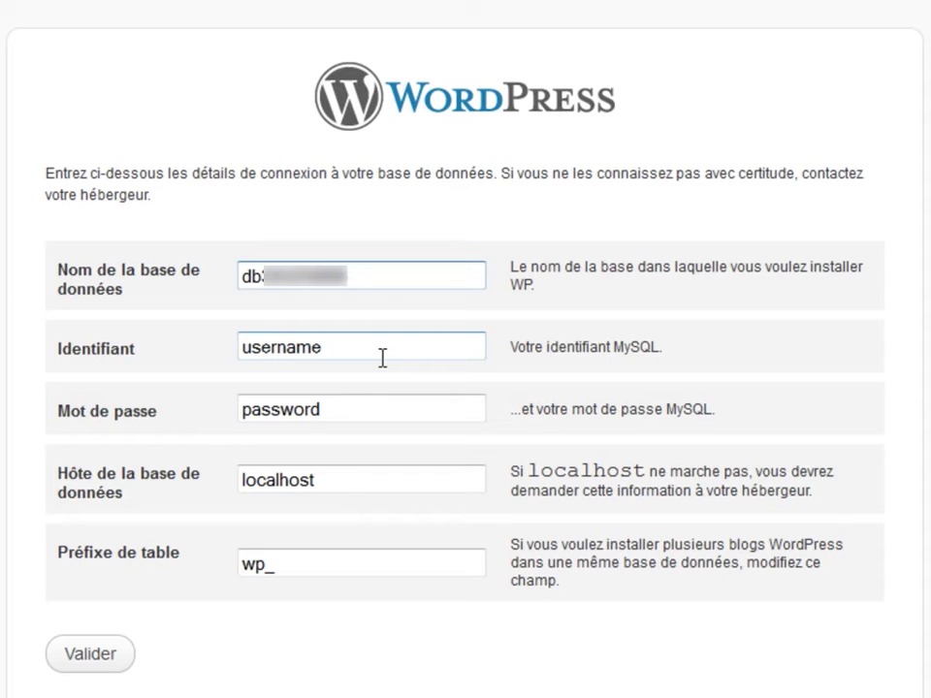
Fill in the real database username and the database password.
{"action": "key", "text": "alt+Tab"}
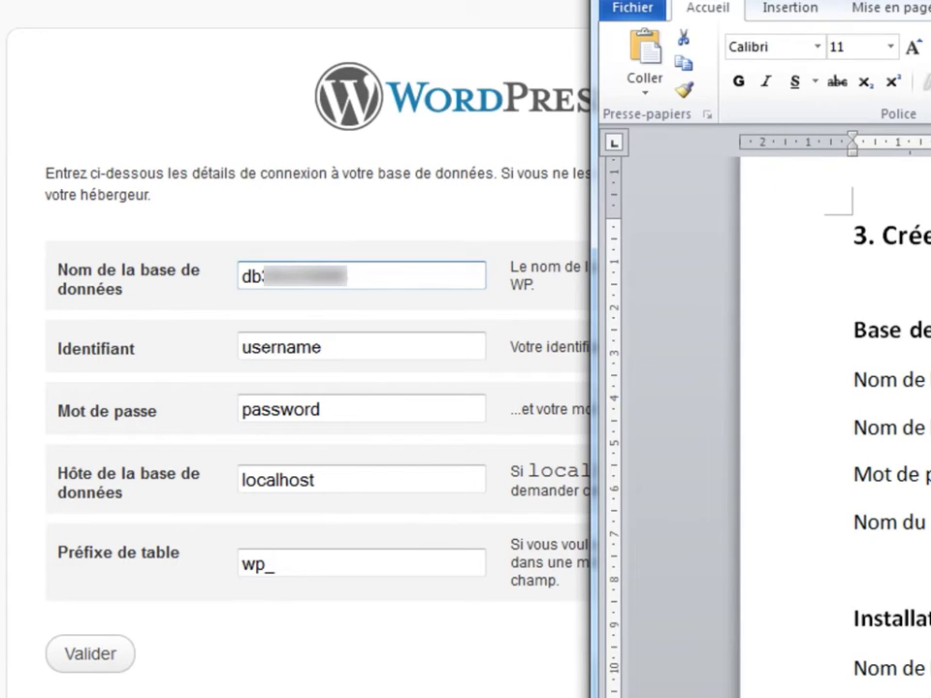
{"action": "left_click", "coordinate": [395, 349]}
{"action": "double_click", "coordinate": [395, 350]}
{"action": "right_click", "coordinate": [304, 346]}
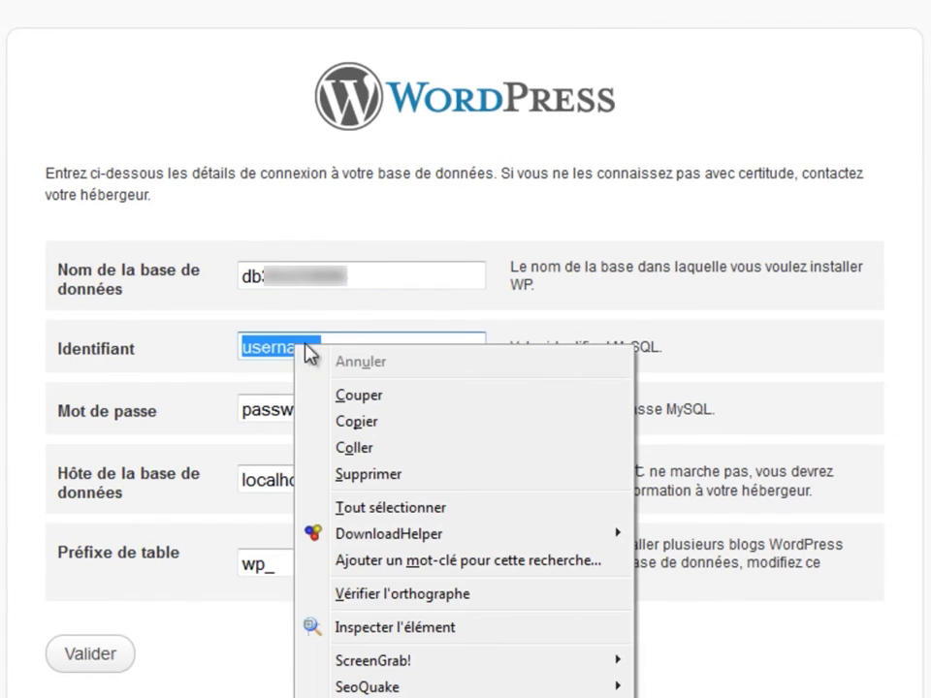
{"action": "left_click", "coordinate": [380, 445]}
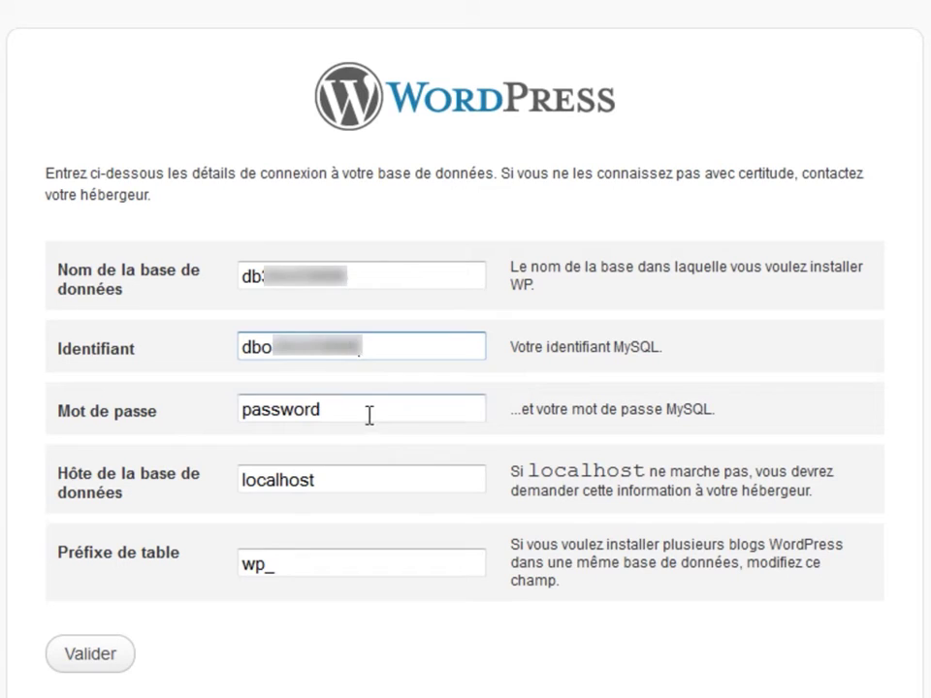
{"action": "left_click_drag", "start_coordinate": [389, 411], "coordinate": [210, 400]}
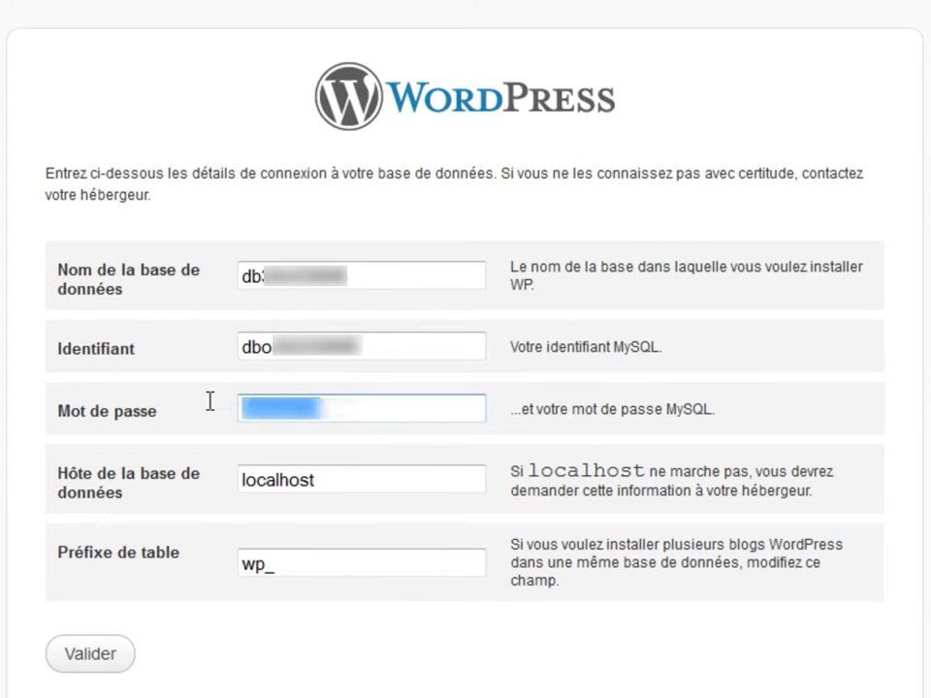
{"action": "type", "text": "password123"}
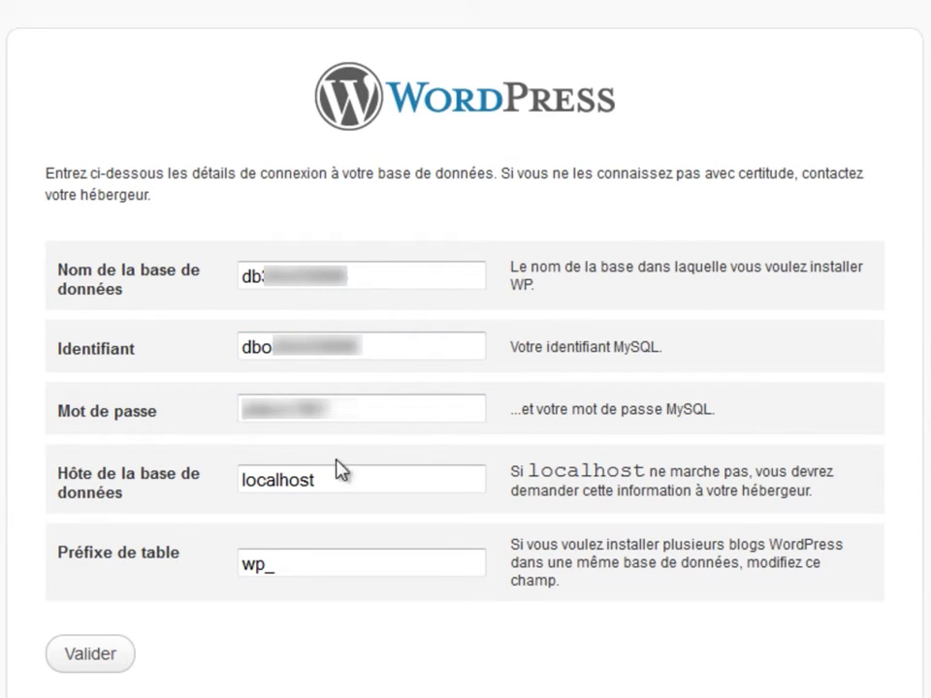
Replace localhost with the real database hostname.
{"action": "left_click", "coordinate": [252, 485]}
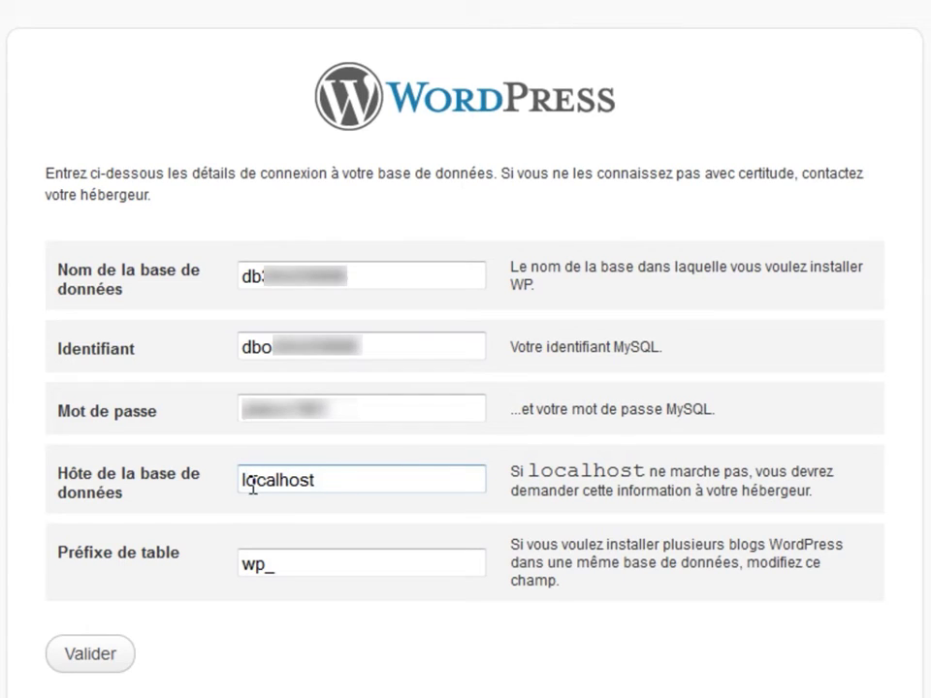
{"action": "key", "text": "alt+Tab"}
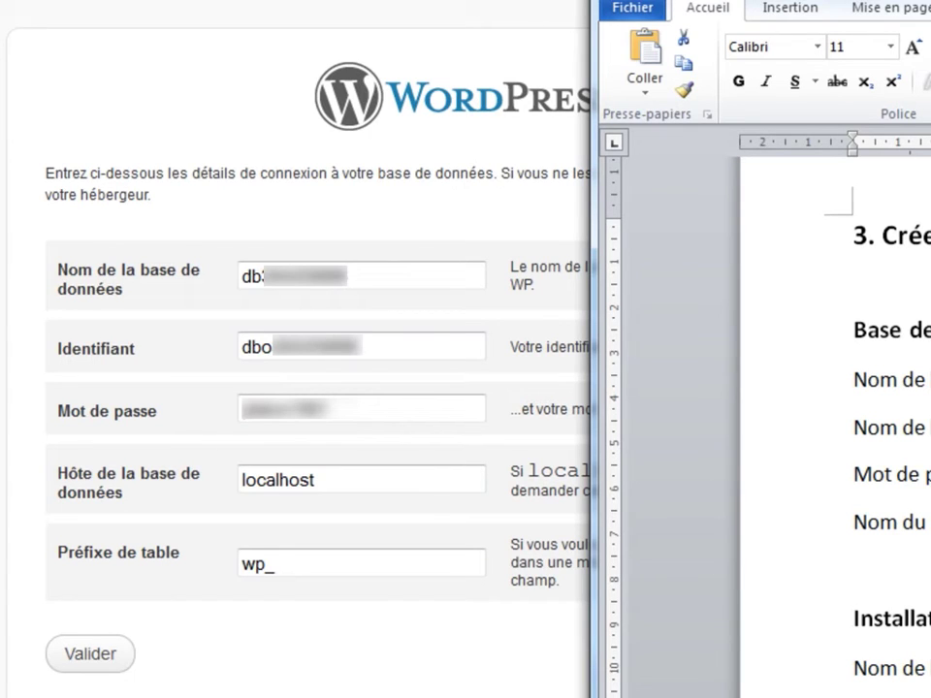
{"action": "left_click_drag", "start_coordinate": [359, 484], "coordinate": [220, 472]}
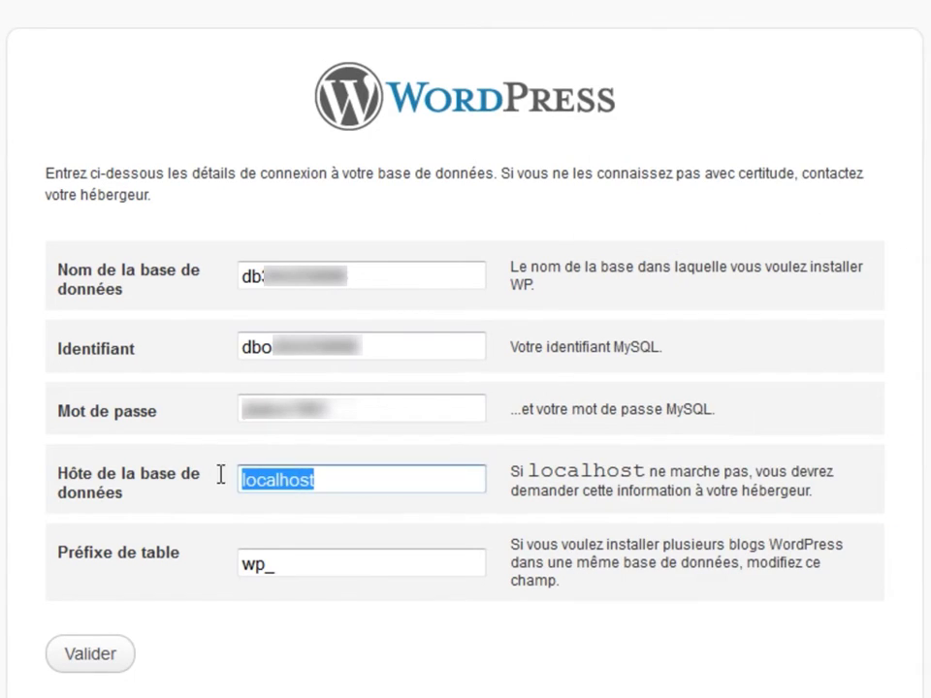
{"action": "key", "text": "ctrl+v"}
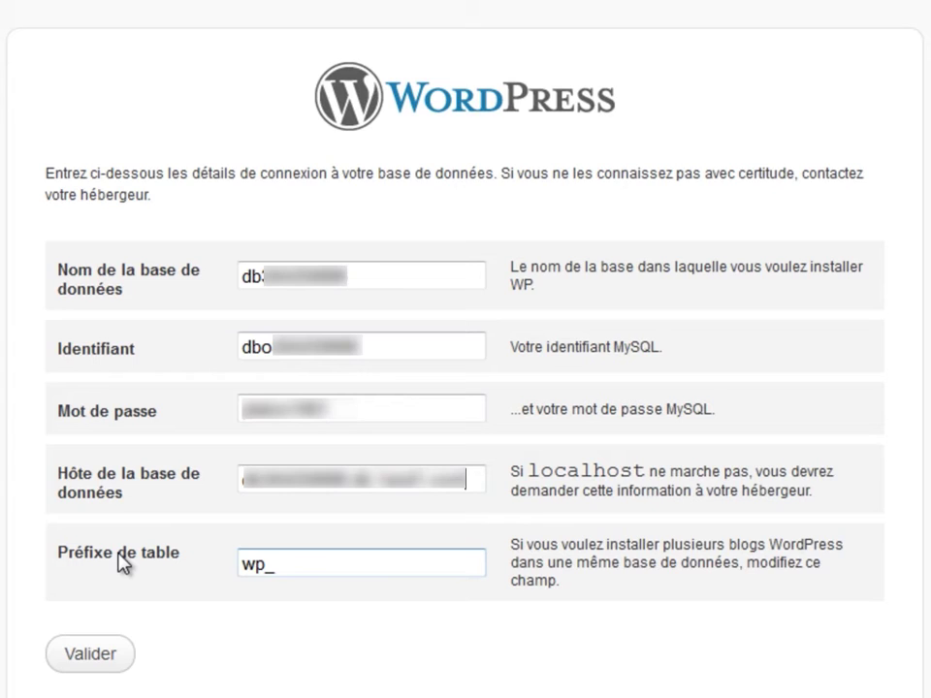
Change the table prefix from wp_ to monsite_ and submit the connection details.
{"action": "double_click", "coordinate": [260, 563]}
{"action": "mouse_move", "coordinate": [260, 563]}
{"action": "left_mouse_down"}
{"action": "mouse_move", "coordinate": [228, 565]}
{"action": "mouse_move", "coordinate": [241, 564]}
{"action": "left_mouse_up"}
{"action": "left_click", "coordinate": [253, 562]}
{"action": "type", "text": "monsite"}
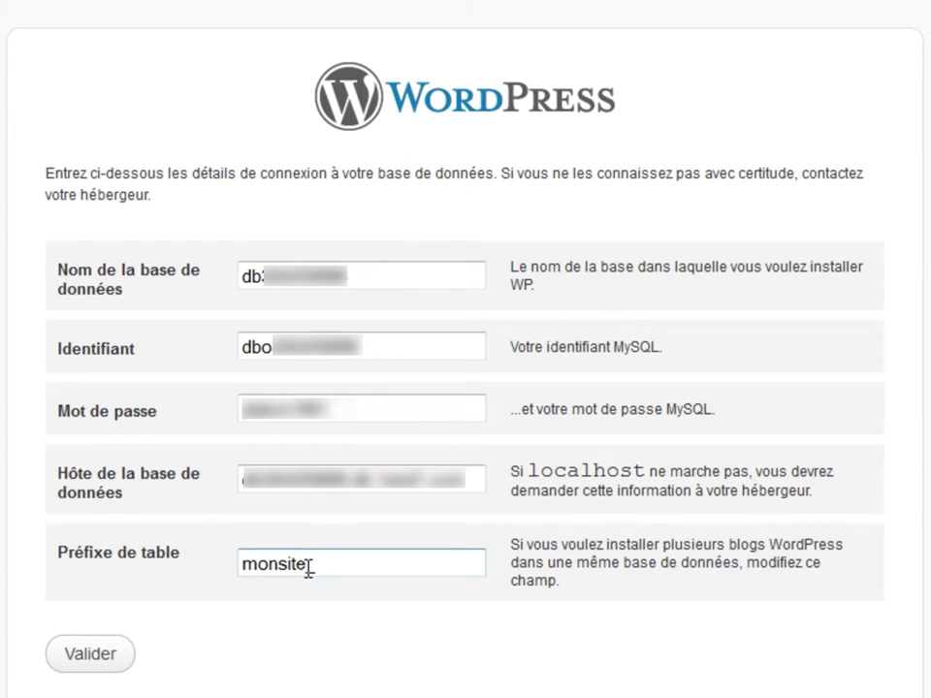
{"action": "left_click_drag", "start_coordinate": [308, 564], "coordinate": [238, 560]}
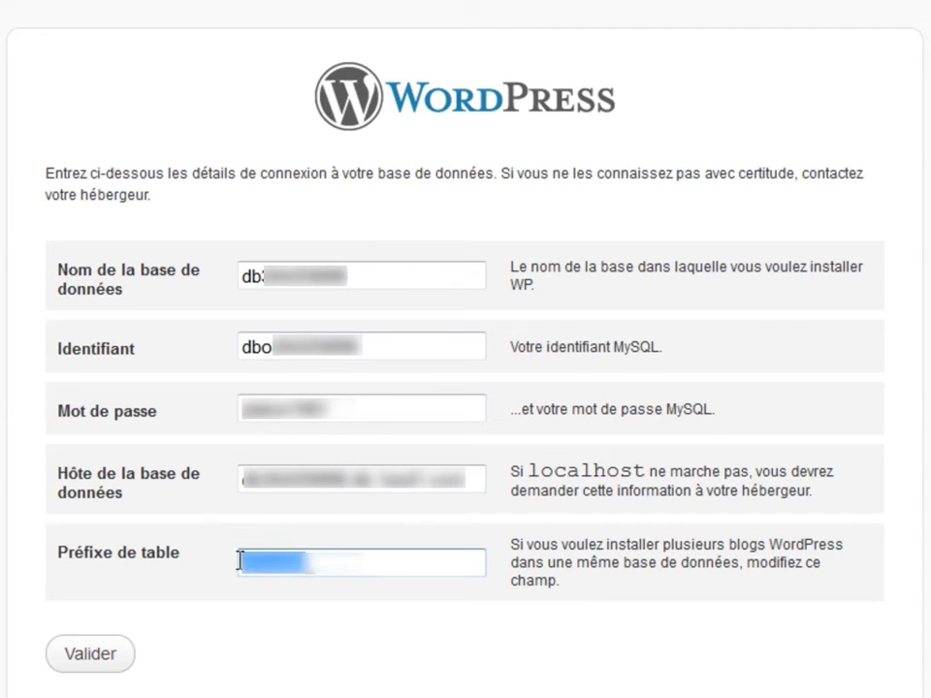
{"action": "left_click", "coordinate": [150, 564]}
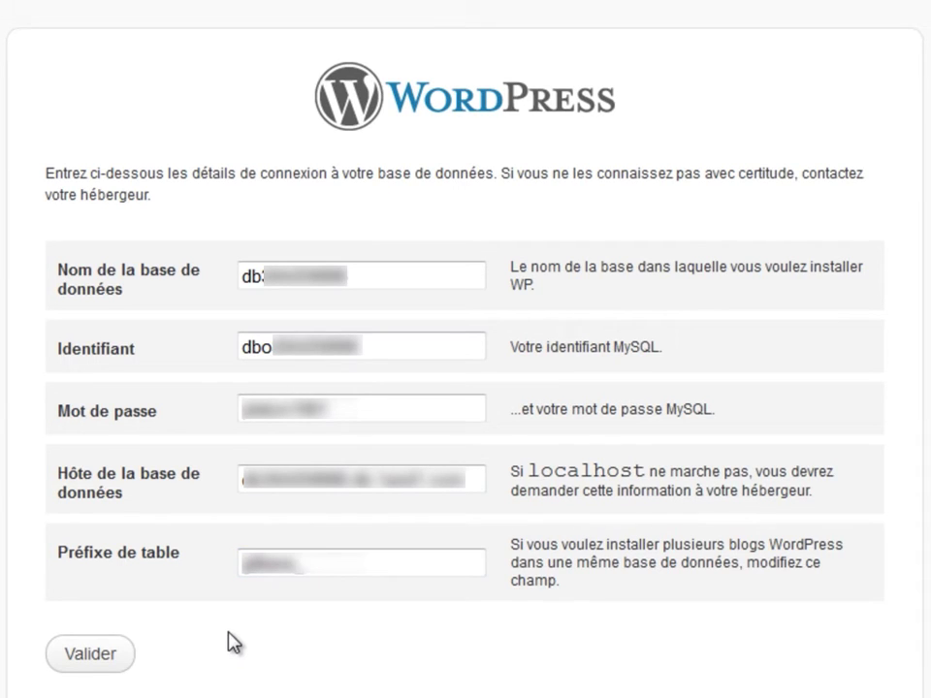
{"action": "left_click", "coordinate": [90, 656]}
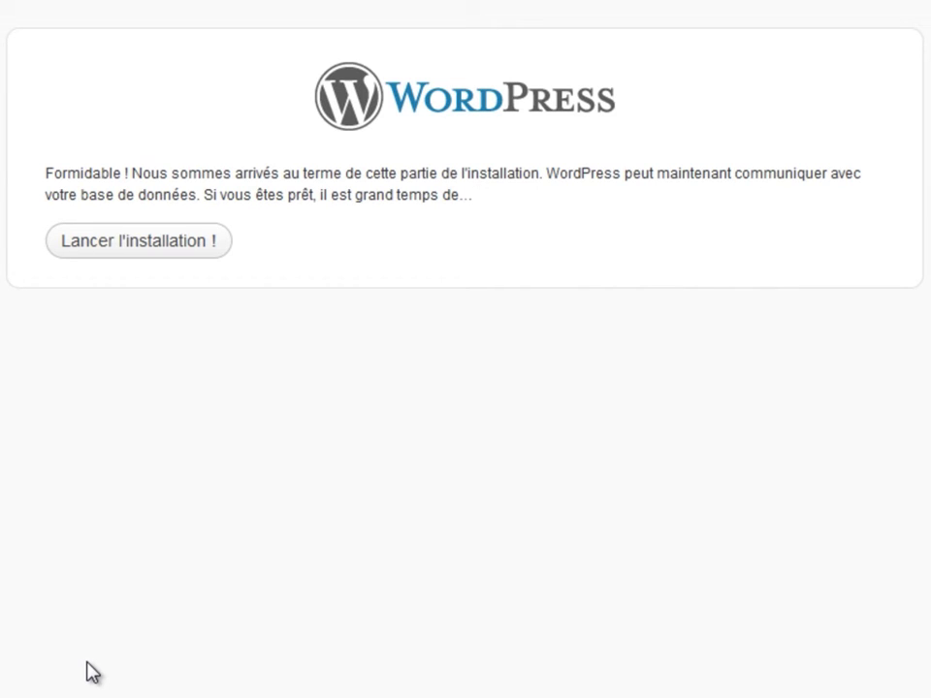
Start the WordPress installation and enter 'Gilliane' as the site title.
{"action": "left_click", "coordinate": [147, 243]}
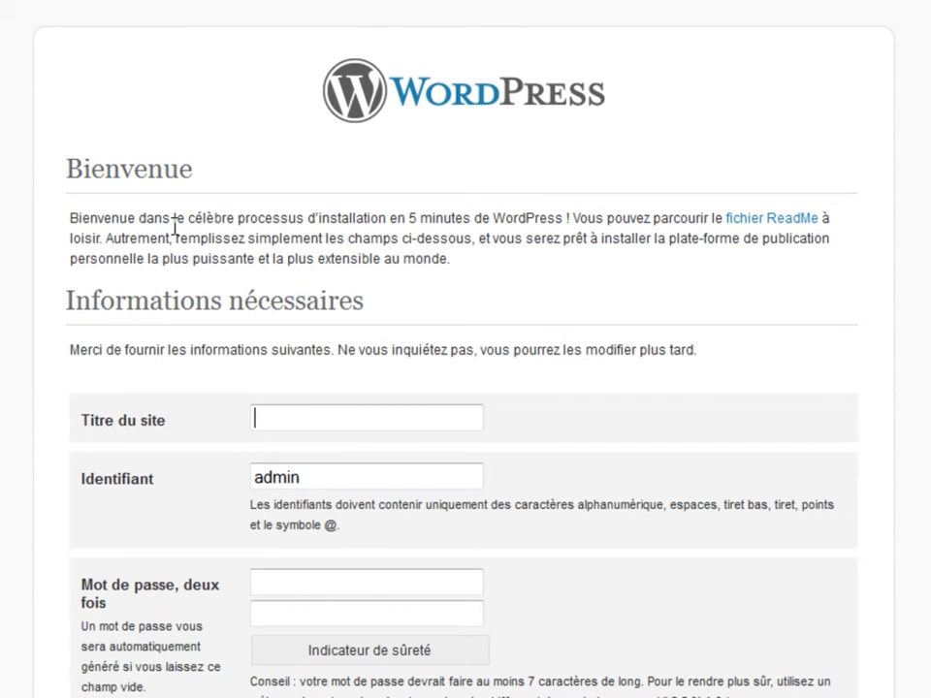
{"action": "scroll", "coordinate": [175, 227], "scroll_direction": "down", "scroll_amount": 3}
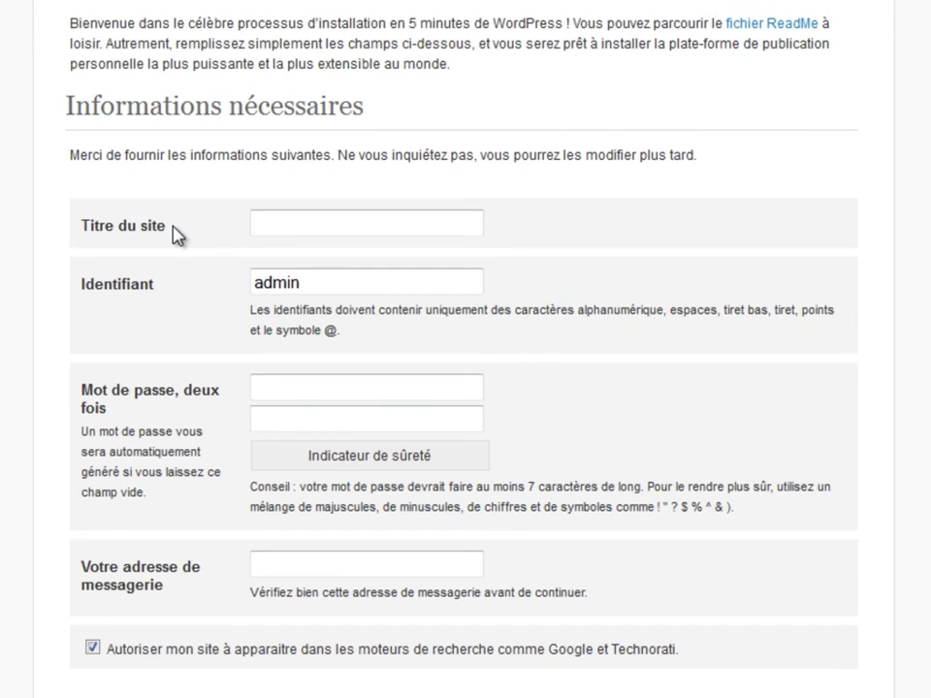
{"action": "left_click", "coordinate": [269, 223]}
{"action": "type", "text": "Gilliane"}
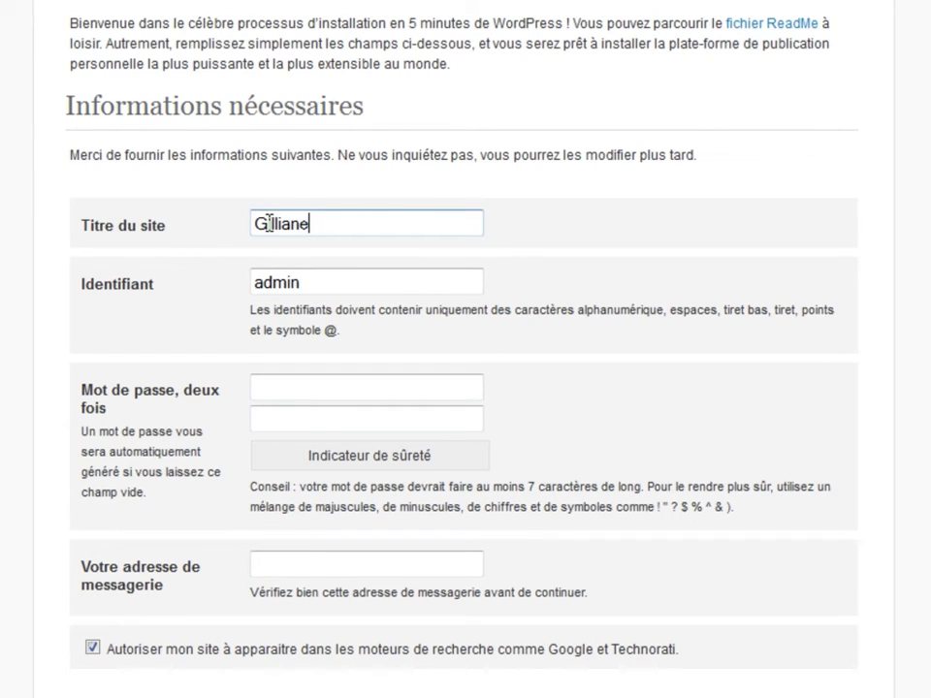
Fill in the admin username, a strong password twice and the e-mail, then install WordPress.
{"action": "double_click", "coordinate": [276, 282]}
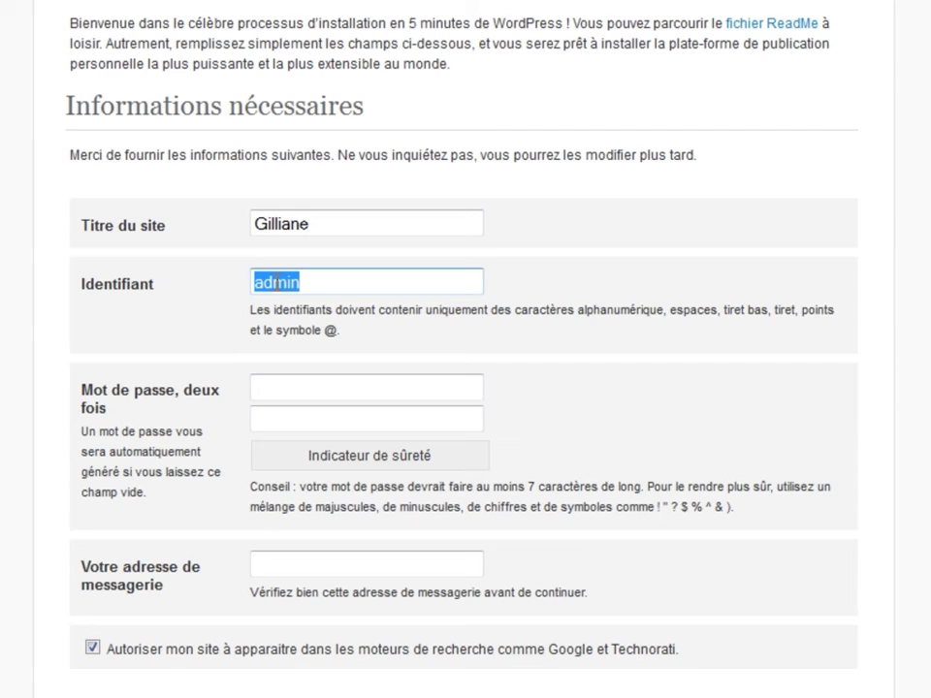
{"action": "left_click", "coordinate": [282, 388]}
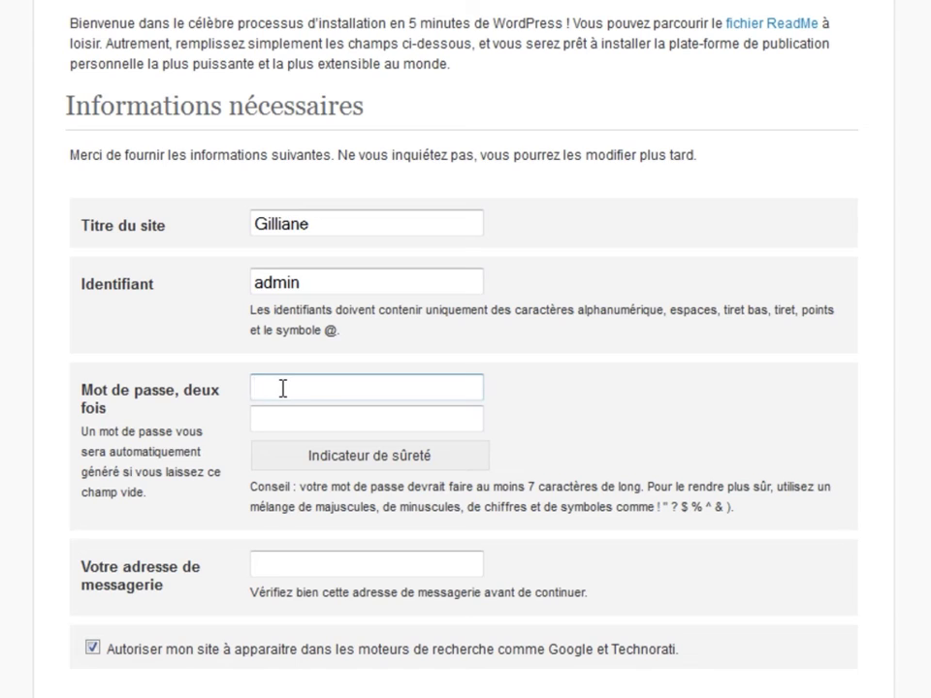
{"action": "left_click", "coordinate": [156, 582]}
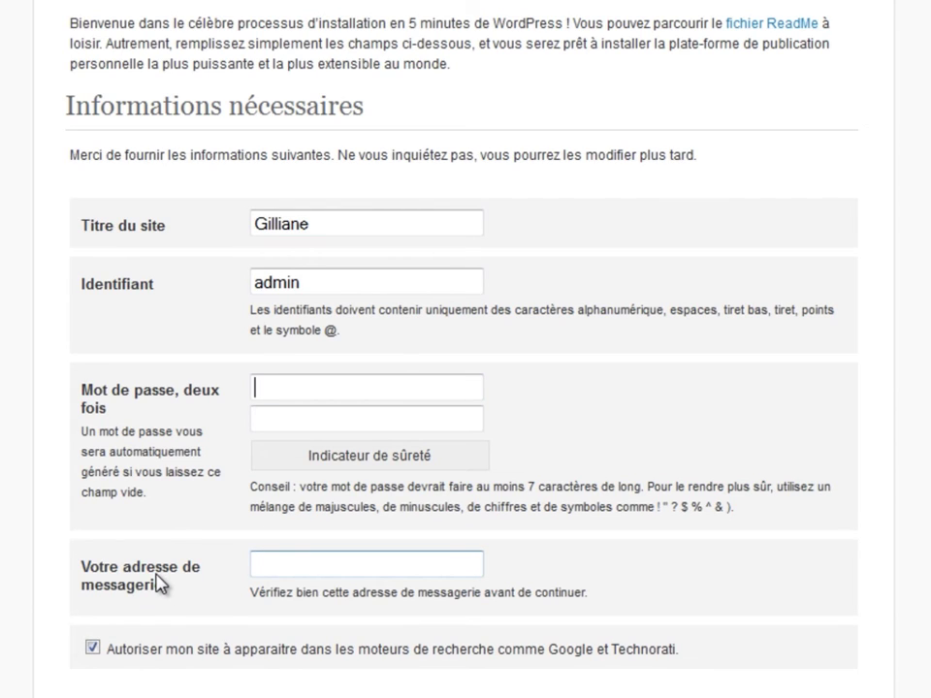
{"action": "left_click", "coordinate": [275, 567]}
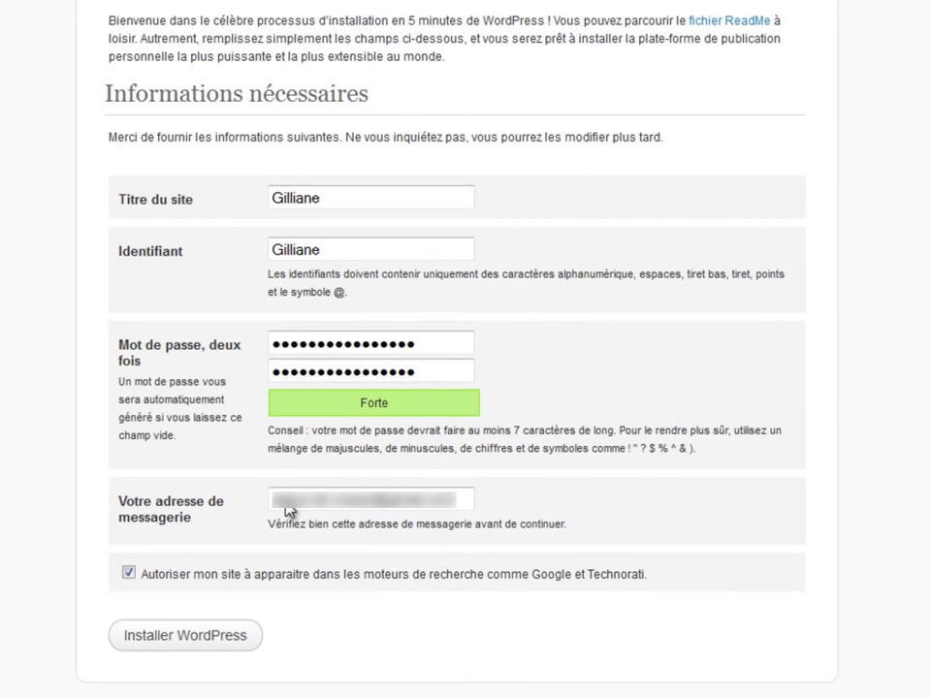
{"action": "left_click", "coordinate": [202, 640]}
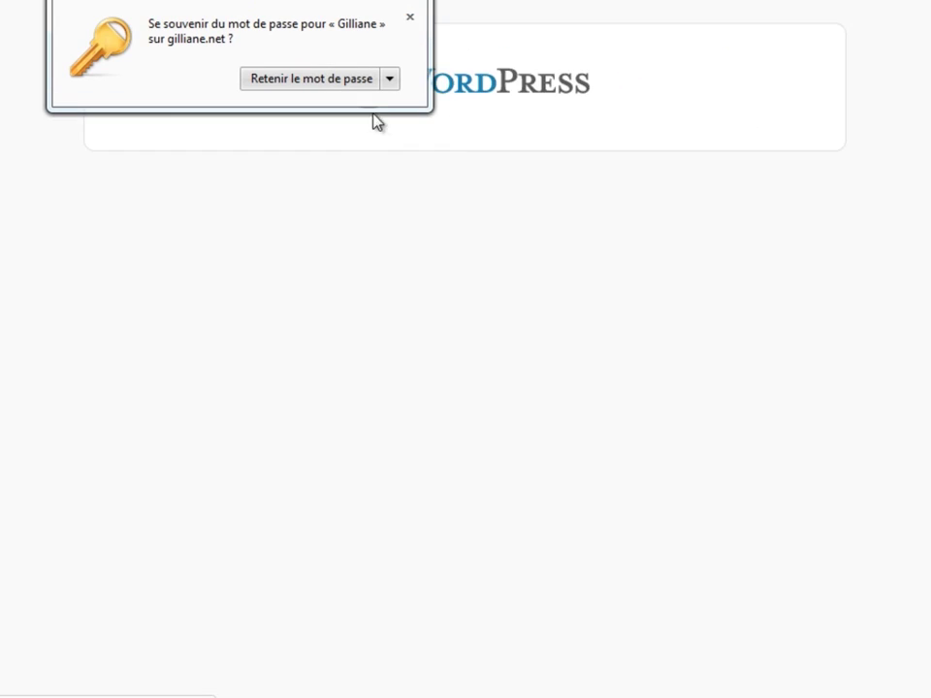
Let the browser save the new password and log in to the WordPress dashboard.
{"action": "left_click", "coordinate": [333, 82]}
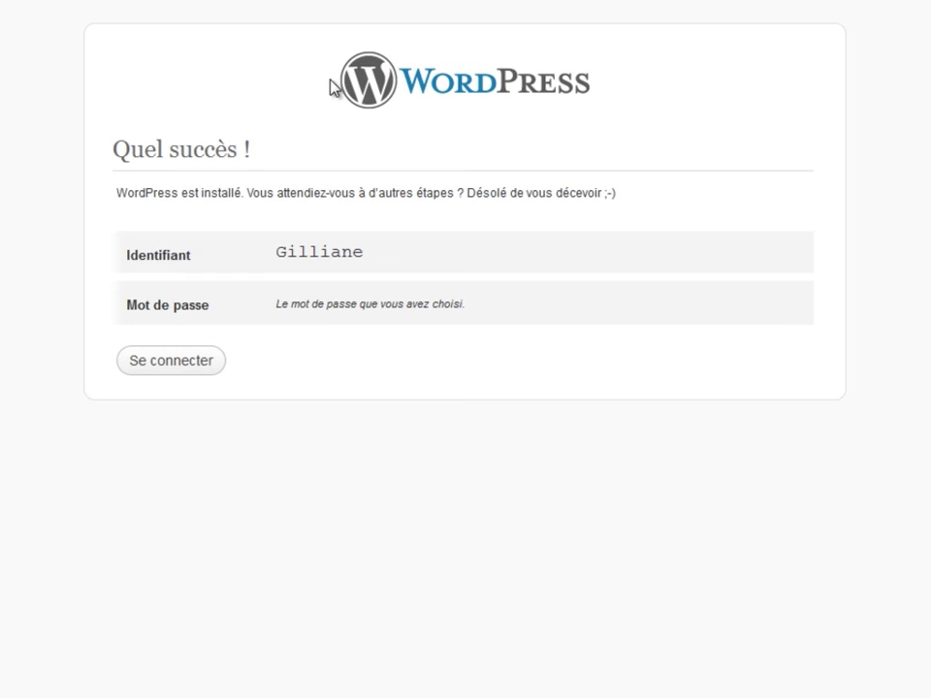
{"action": "left_click", "coordinate": [170, 371]}
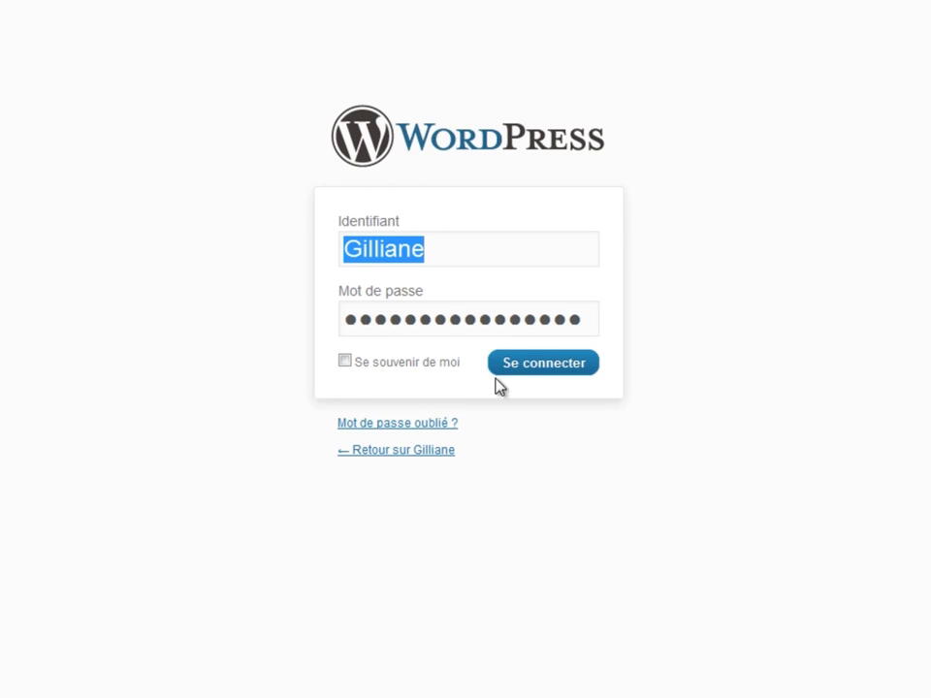
{"action": "left_click", "coordinate": [530, 374]}
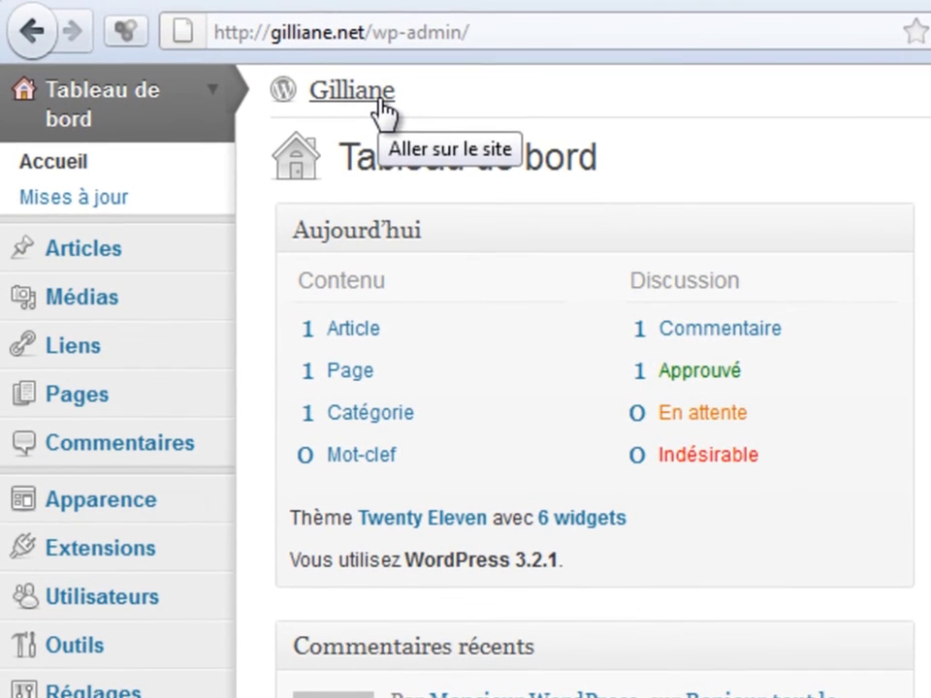
Remove wp-admin/ from the address to load the gilliane.net front page.
{"action": "left_click_drag", "start_coordinate": [375, 32], "coordinate": [528, 32]}
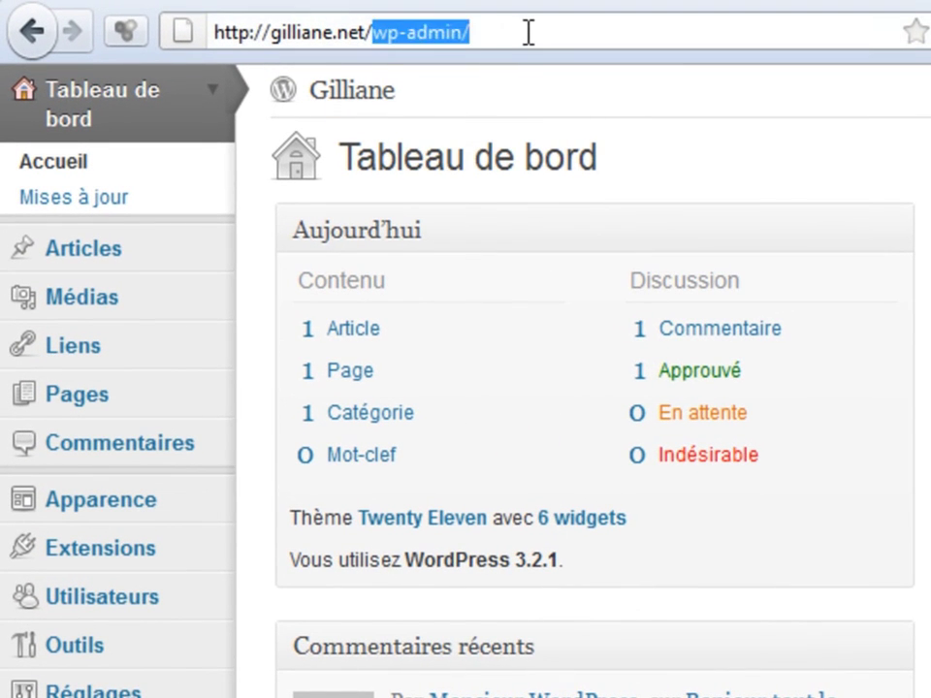
{"action": "key", "text": "BackSpace"}
{"action": "key", "text": "Escape"}
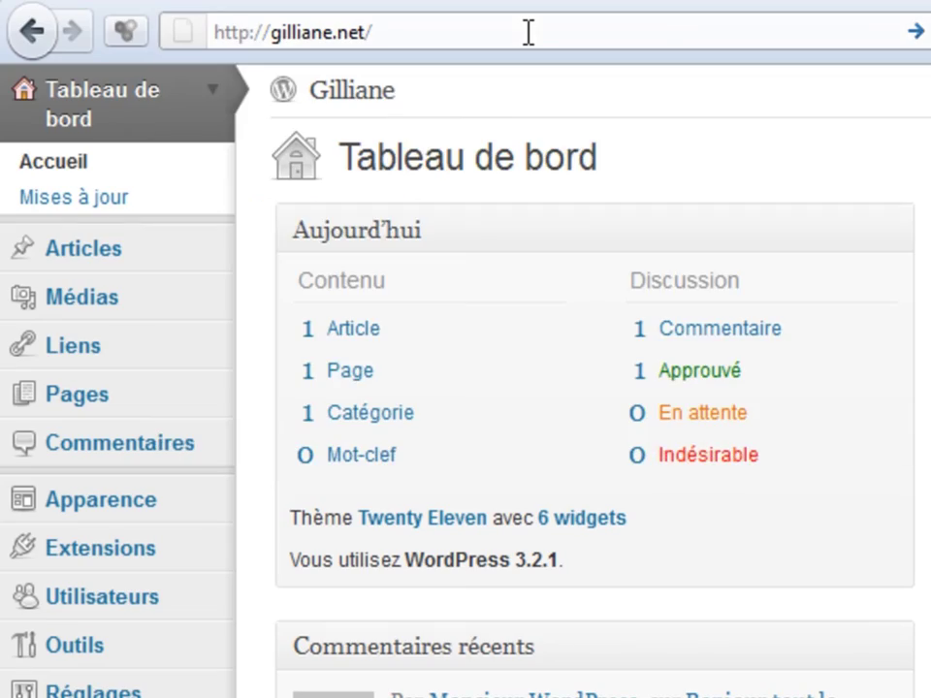
{"action": "key", "text": "Return"}
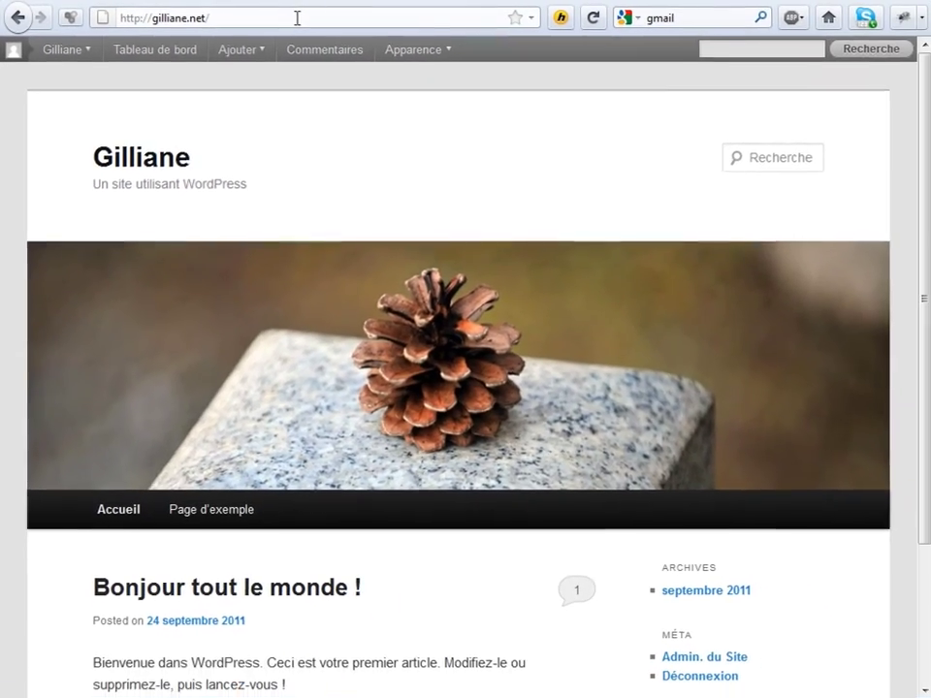